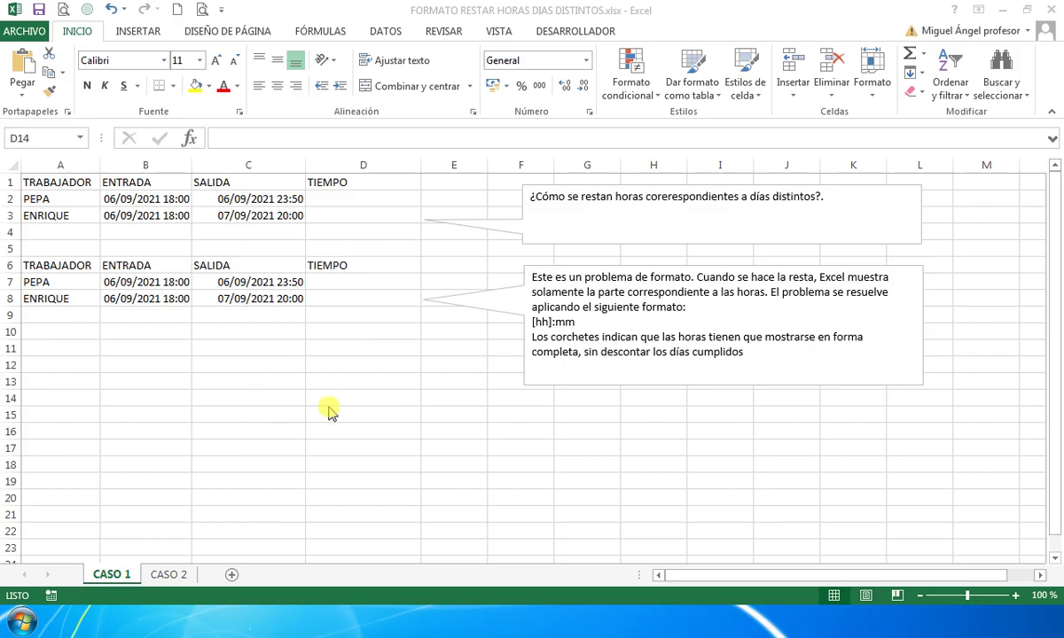
Step: Review both workers' entry and exit dates and times in the first table
click(59, 201)
click(141, 201)
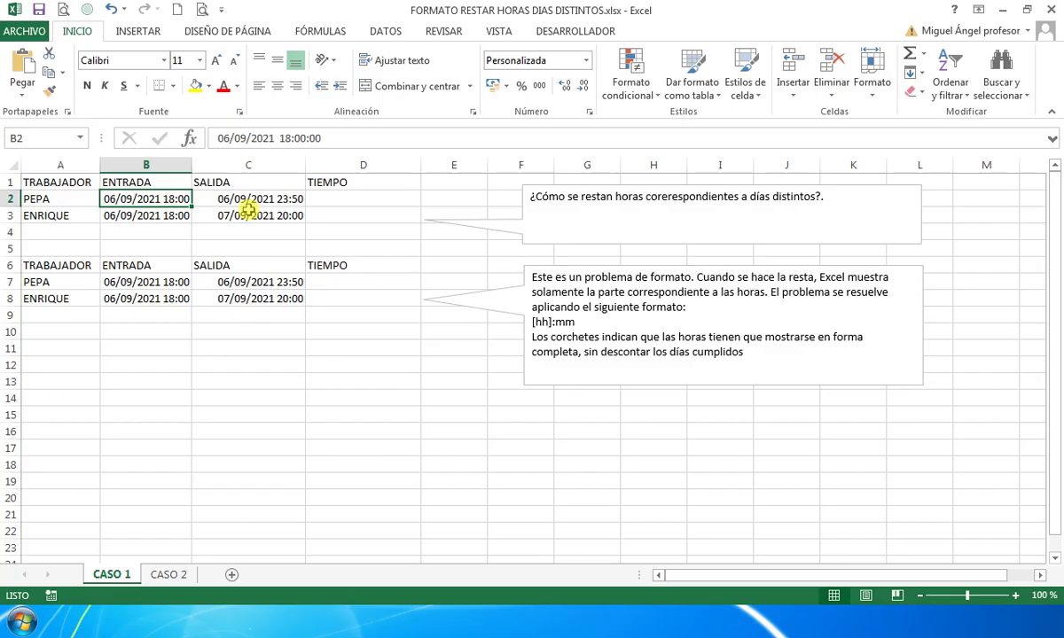
click(138, 216)
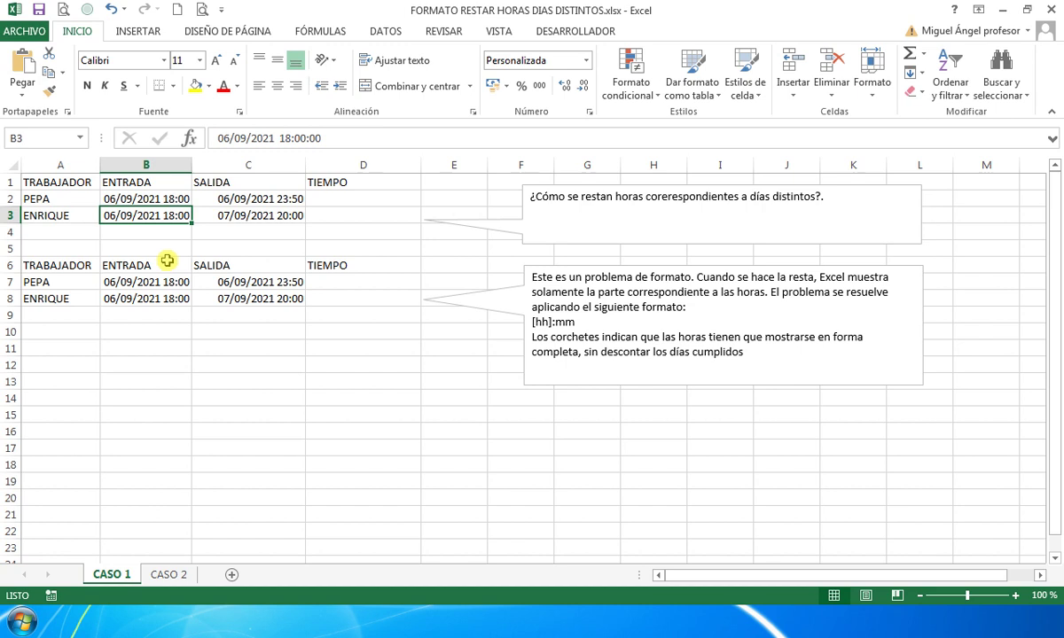
click(266, 217)
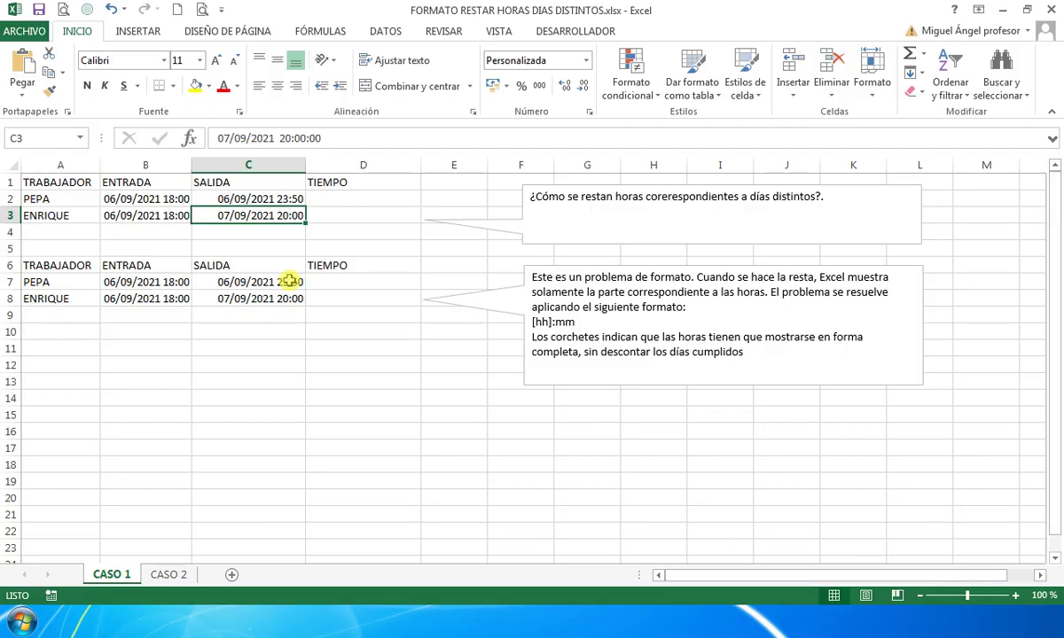
Step: Enter the formula =C2-B2 in D2 to subtract entry from exit
click(345, 204)
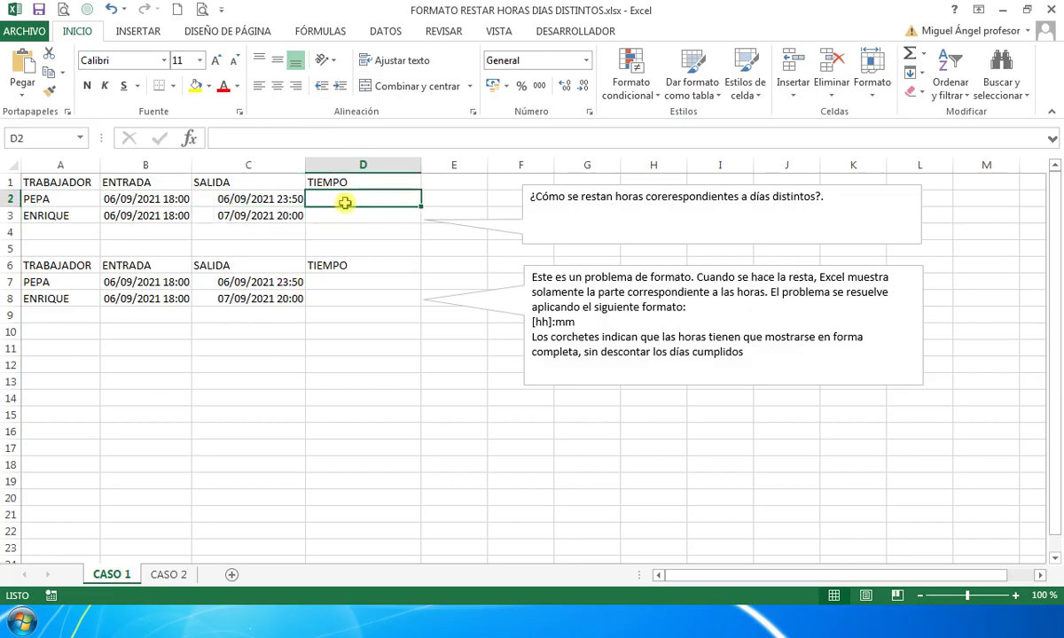
text(=)
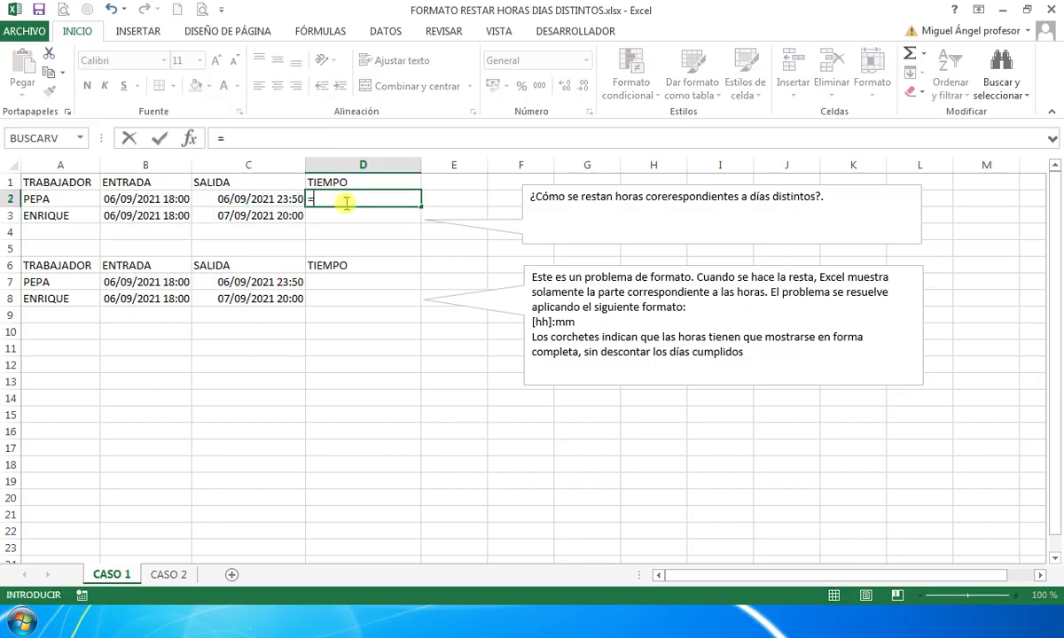
click(270, 203)
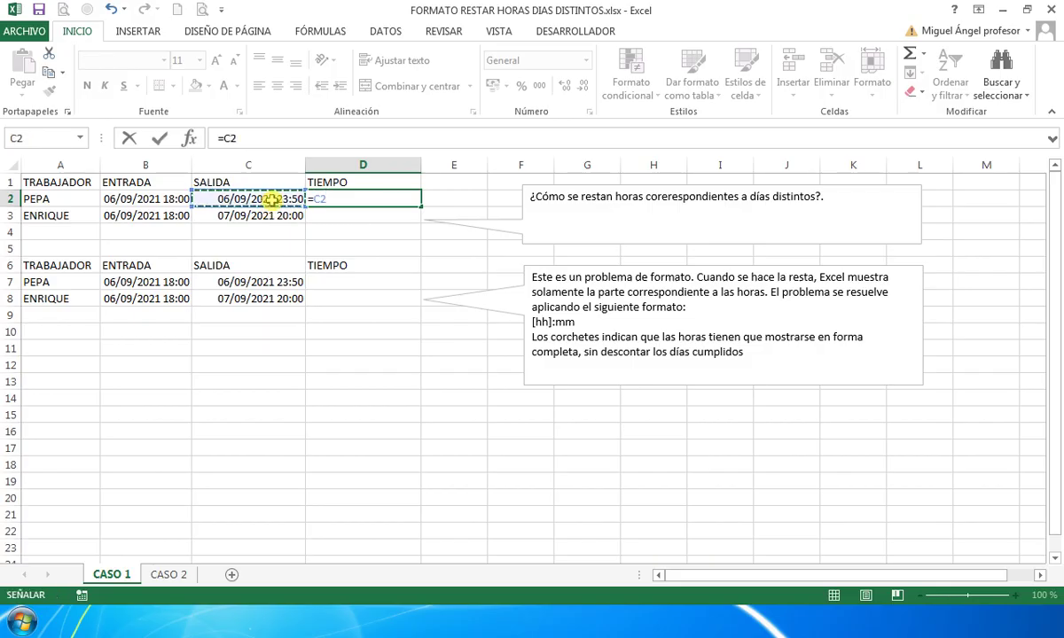
text(-)
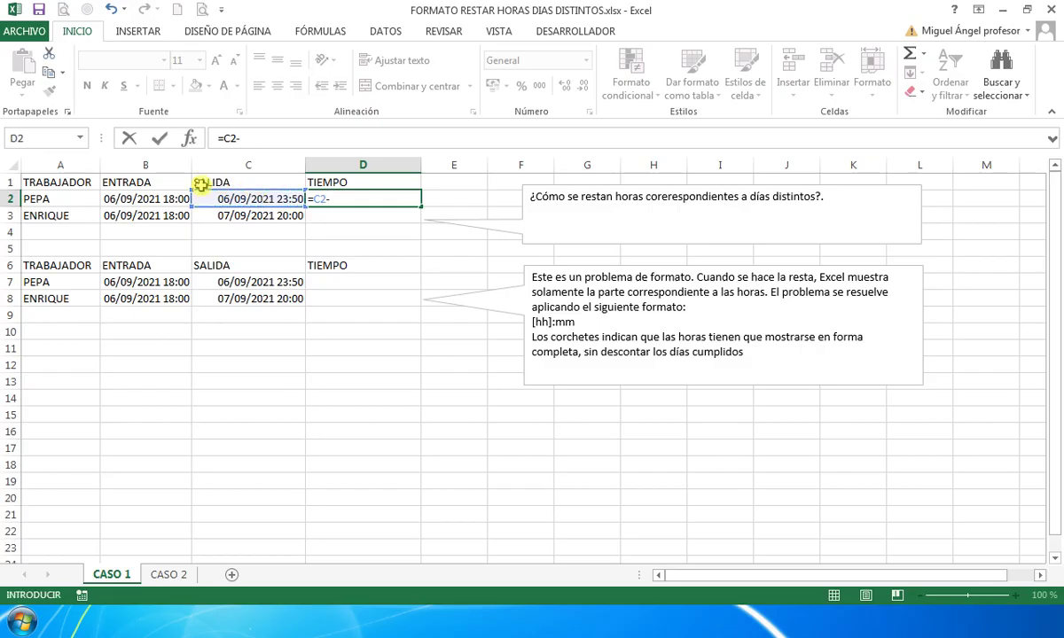
click(143, 198)
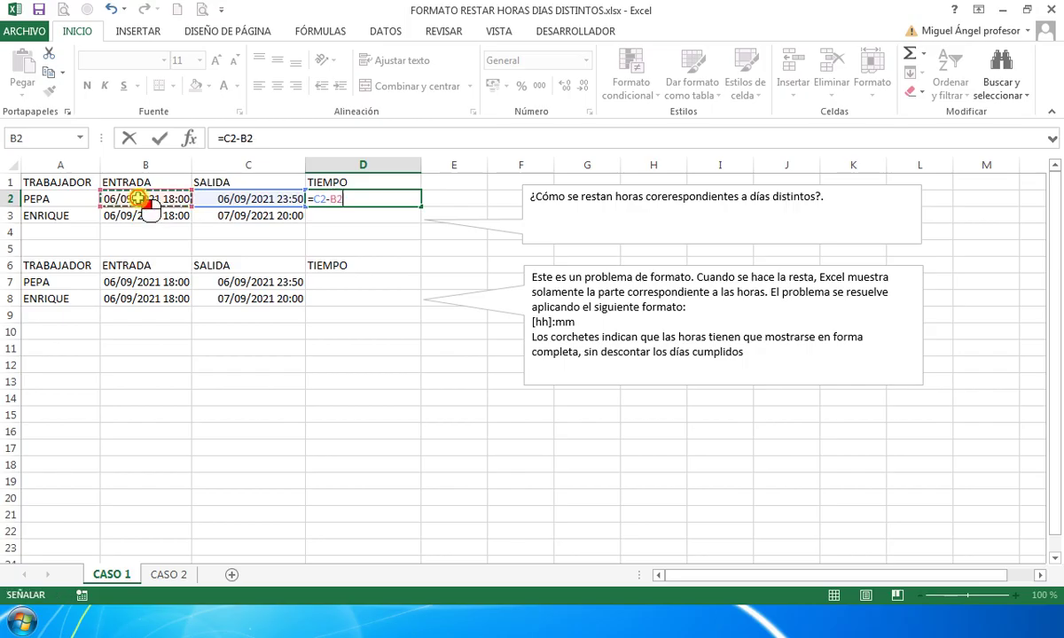
key(Return)
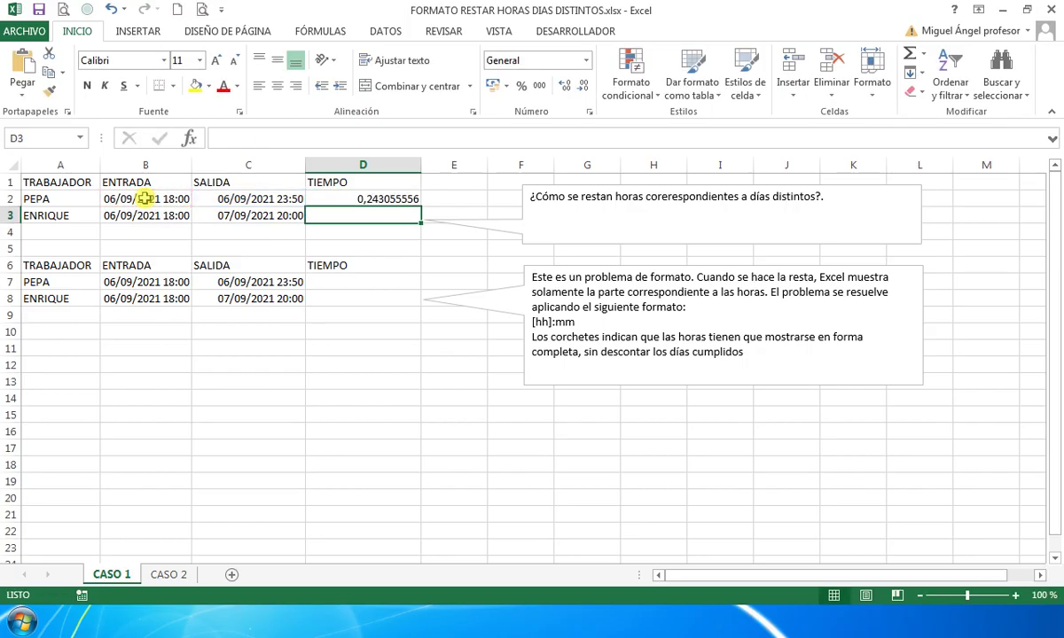
Step: Format D2 as Hora and fill it down to D3, showing 5:50:00 and 2:00:00
click(341, 195)
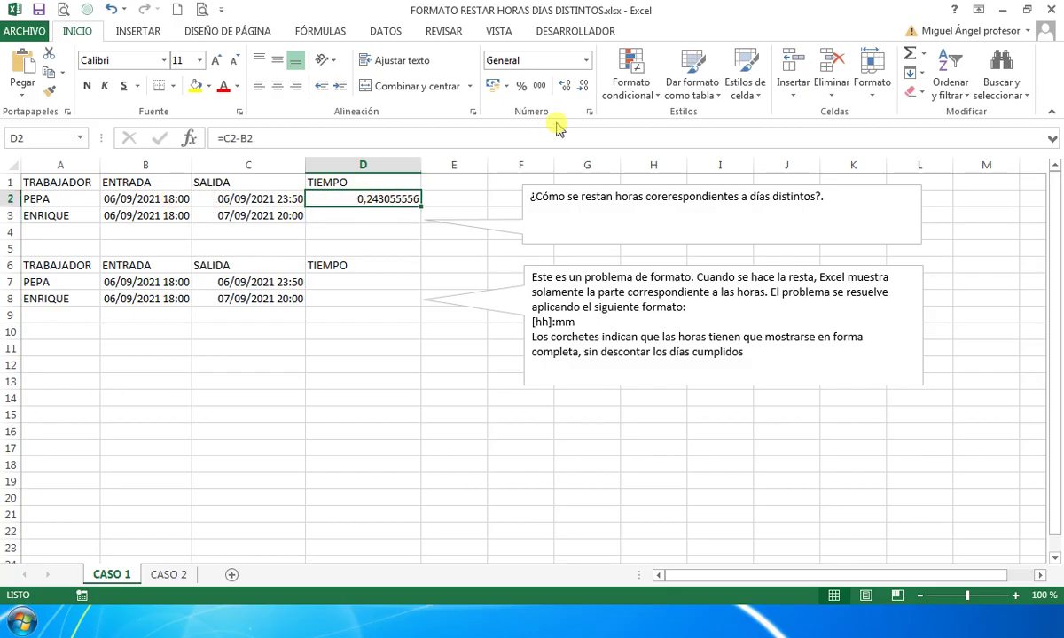
click(586, 61)
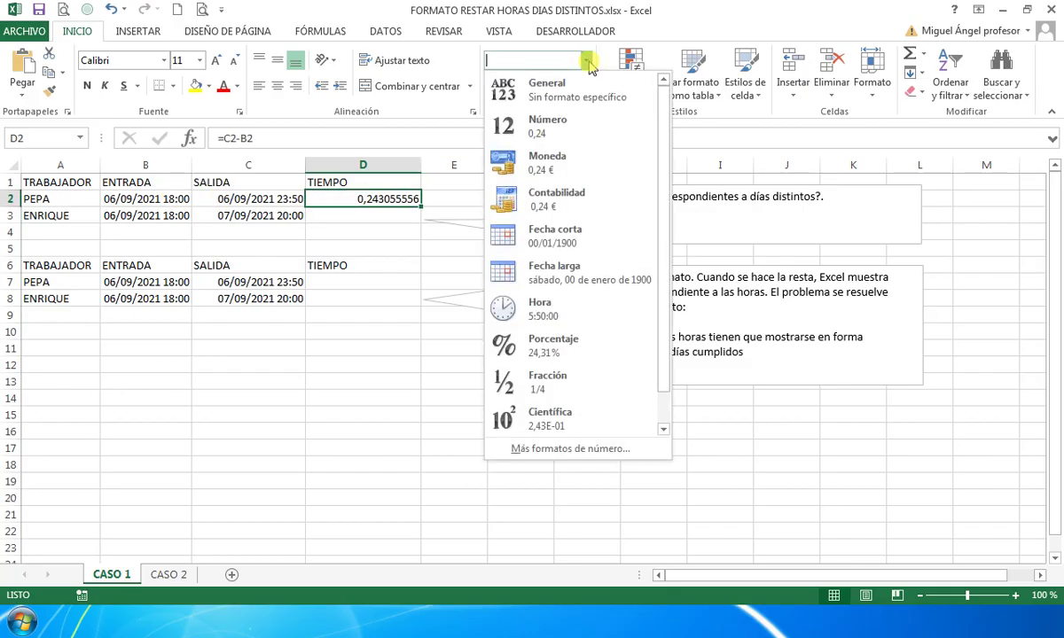
click(552, 302)
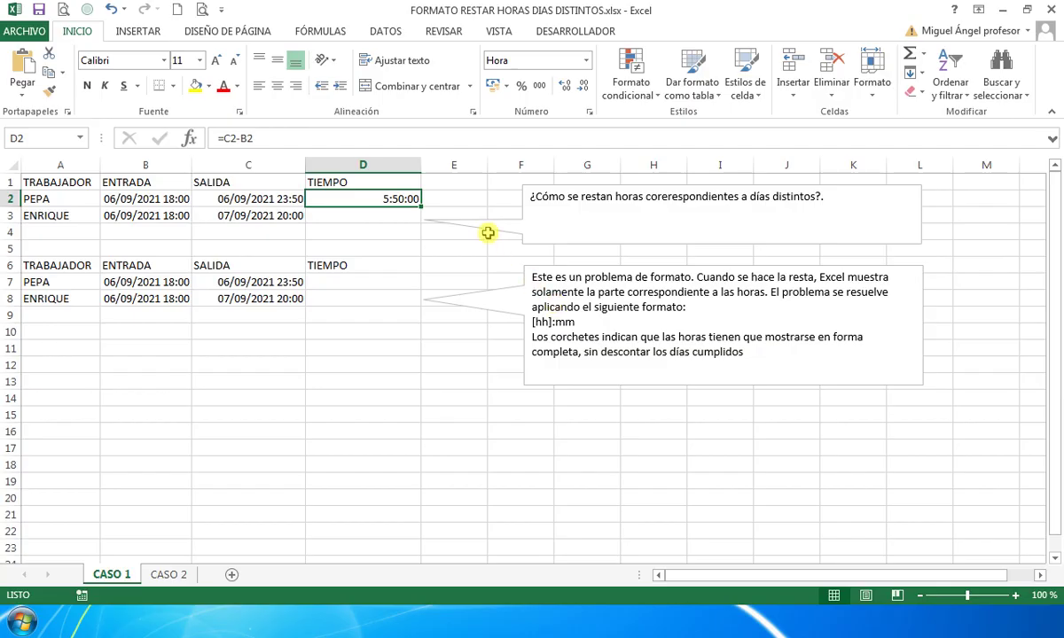
drag(419, 203, 415, 219)
click(413, 217)
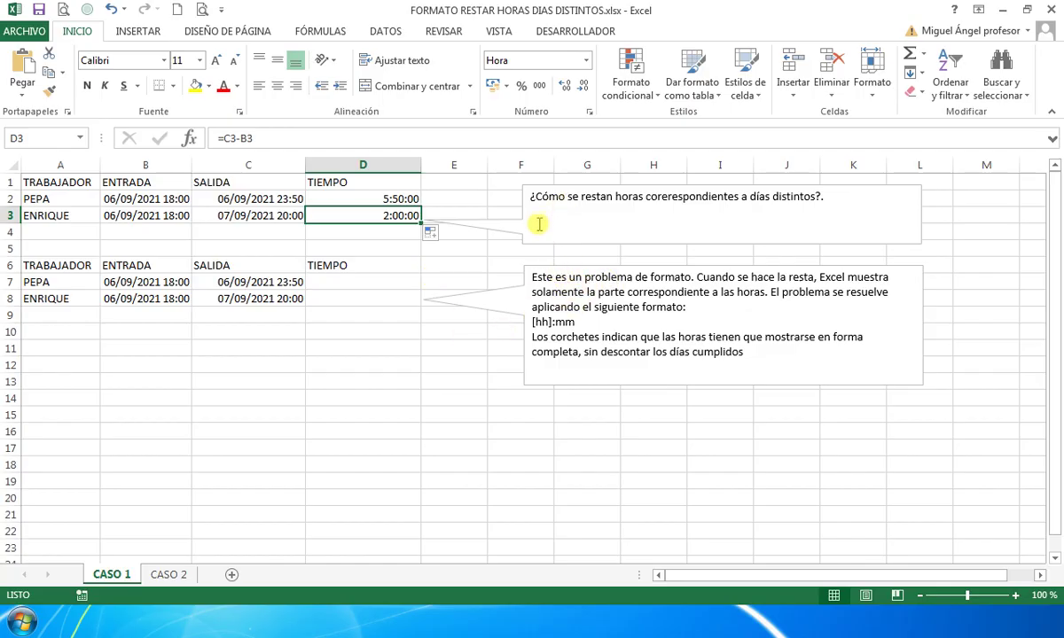
click(353, 281)
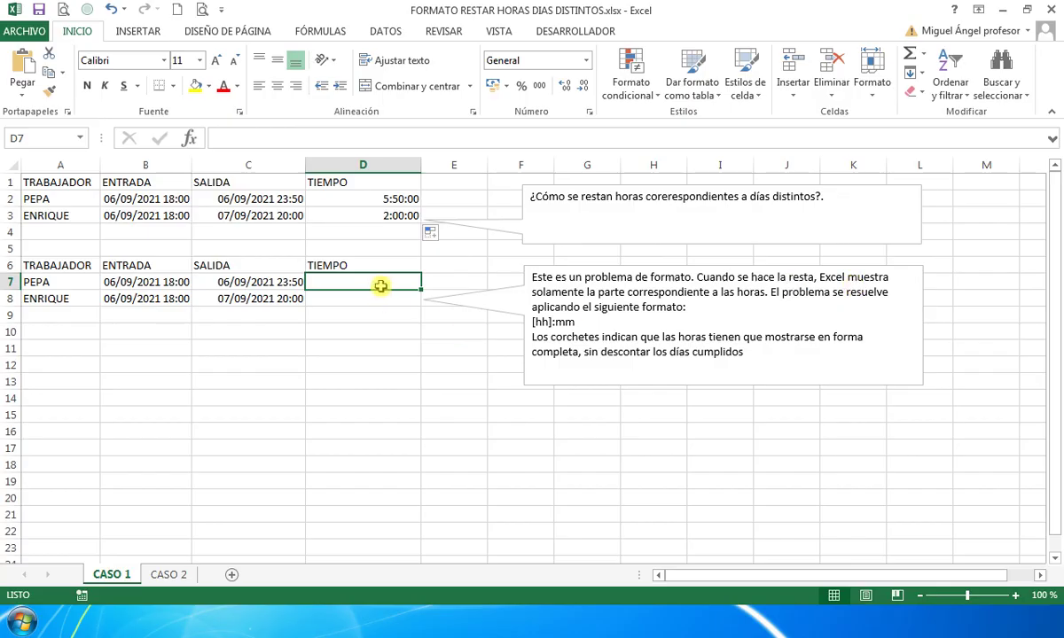
Step: Enter the formula =C7-B7 in D7 for the second table
text(=)
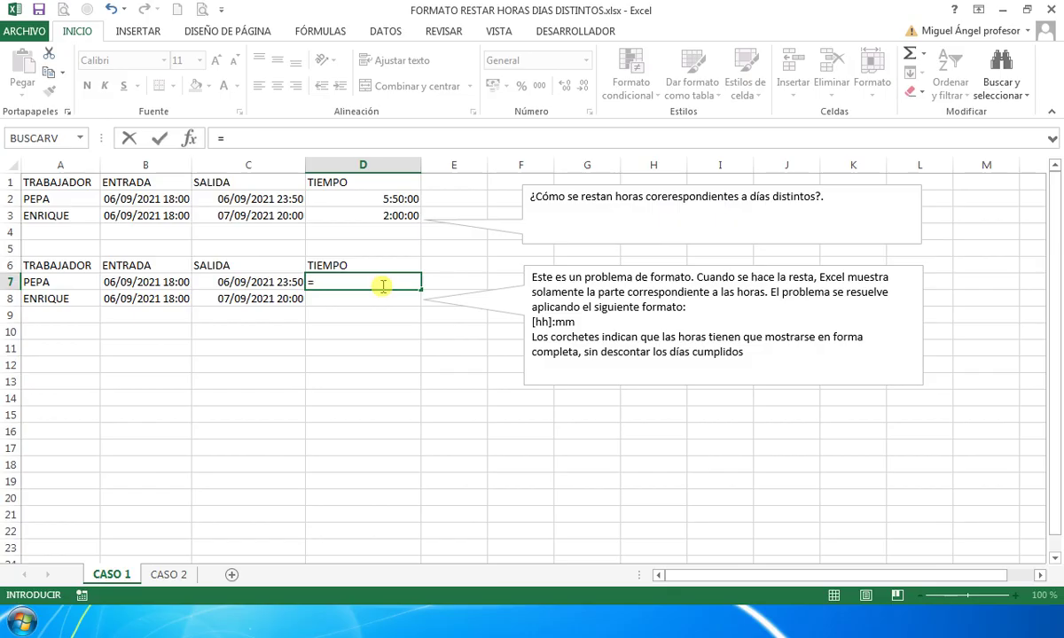
click(266, 281)
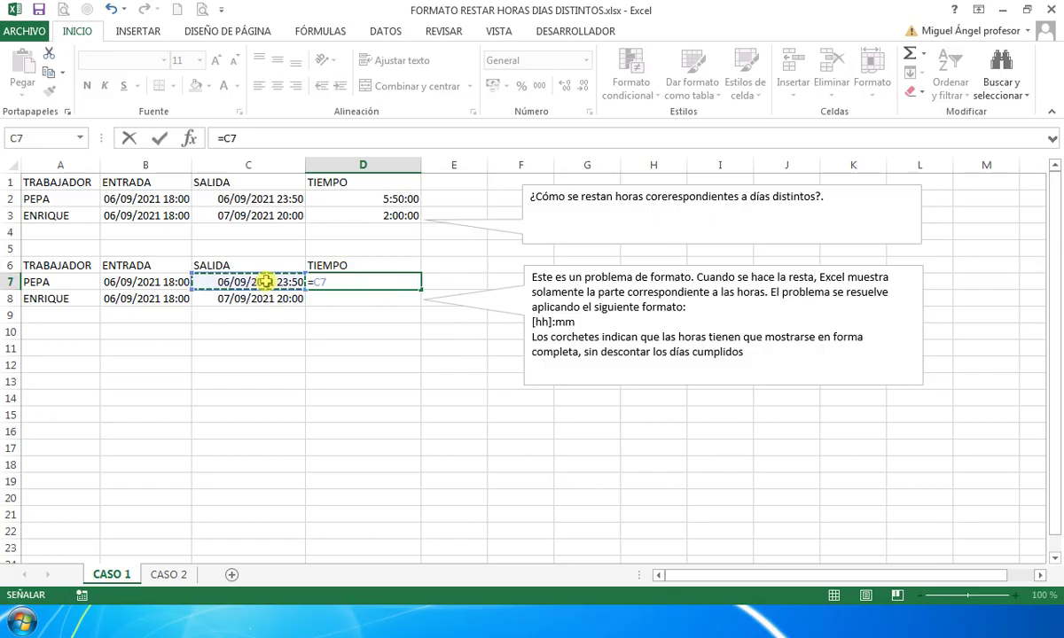
text(-)
click(151, 281)
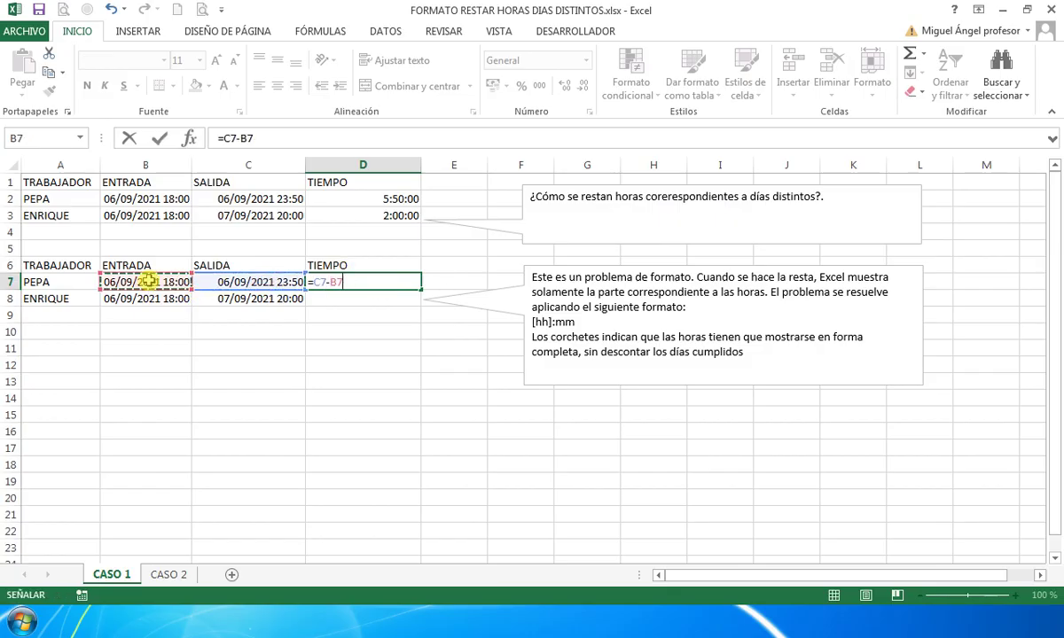
key(Return)
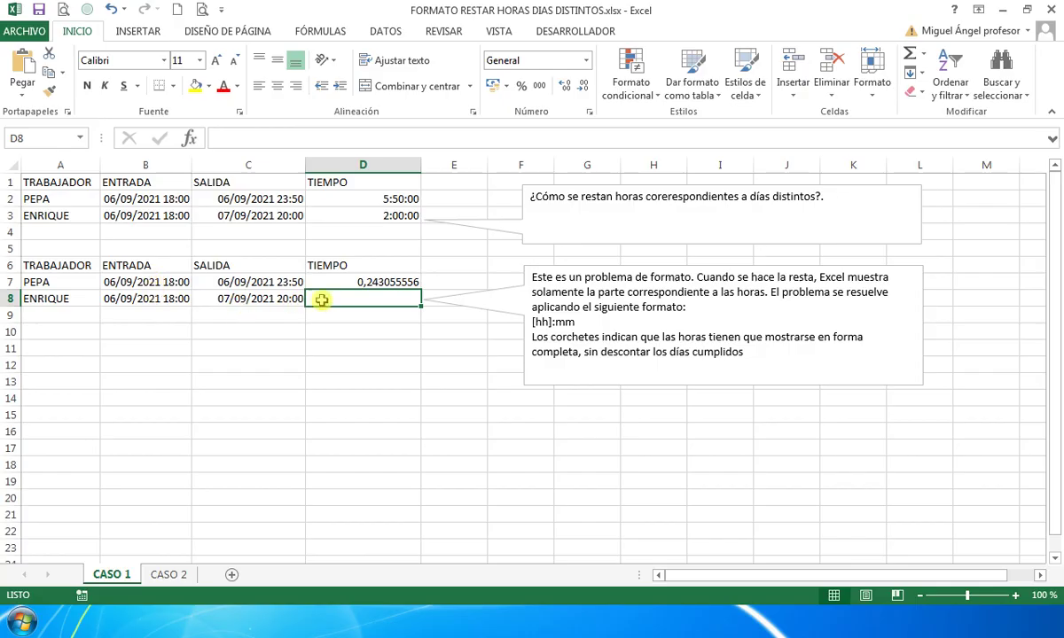
Step: Format D7 as Hora and fill it down to D8, giving 5:50:00 and 2:00:00
click(366, 281)
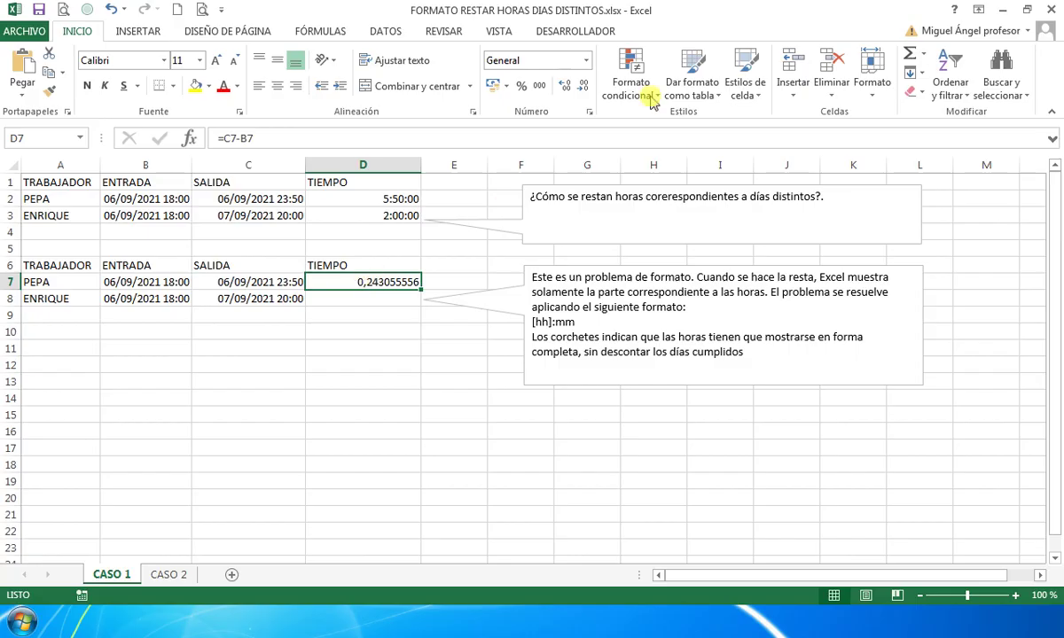
click(586, 62)
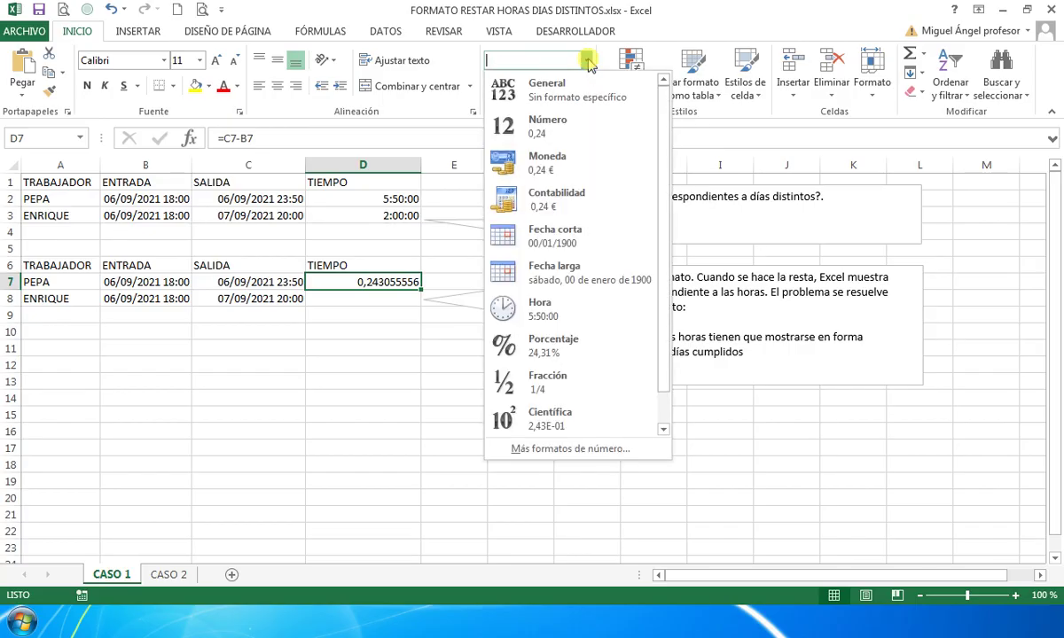
click(572, 307)
drag(422, 290, 416, 301)
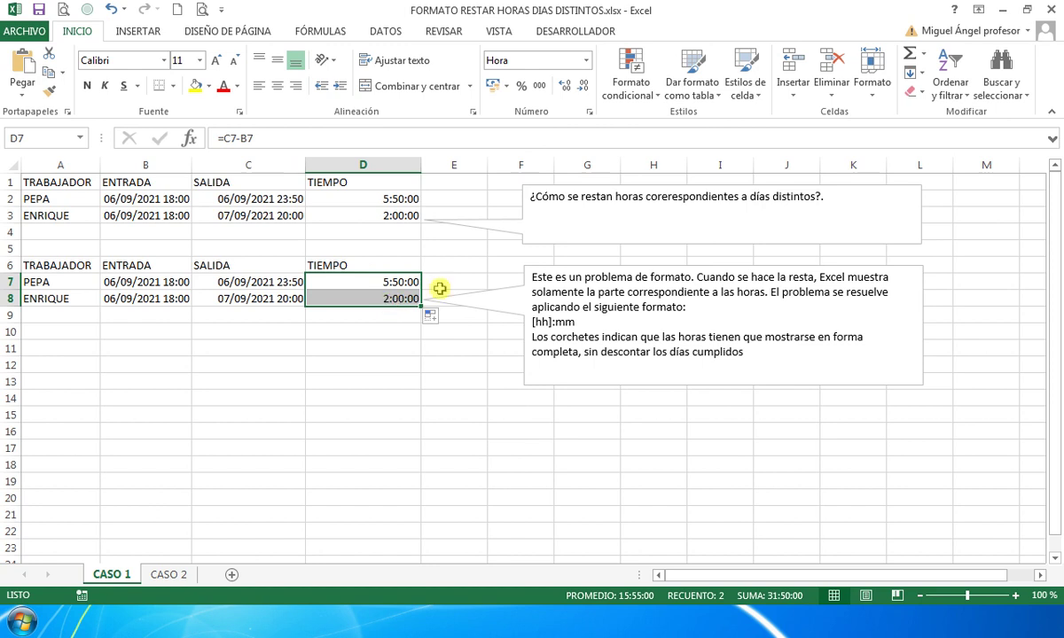
Step: Apply the custom format [hh]:mm to D7:D8 so they read 05:50 and 26:00
right_click(393, 272)
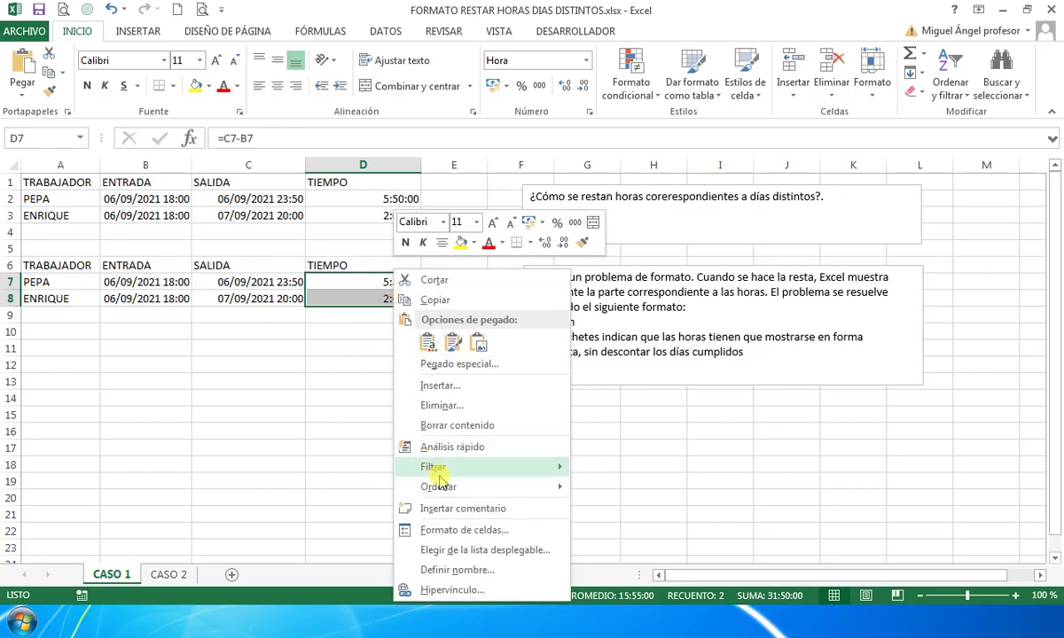
click(589, 112)
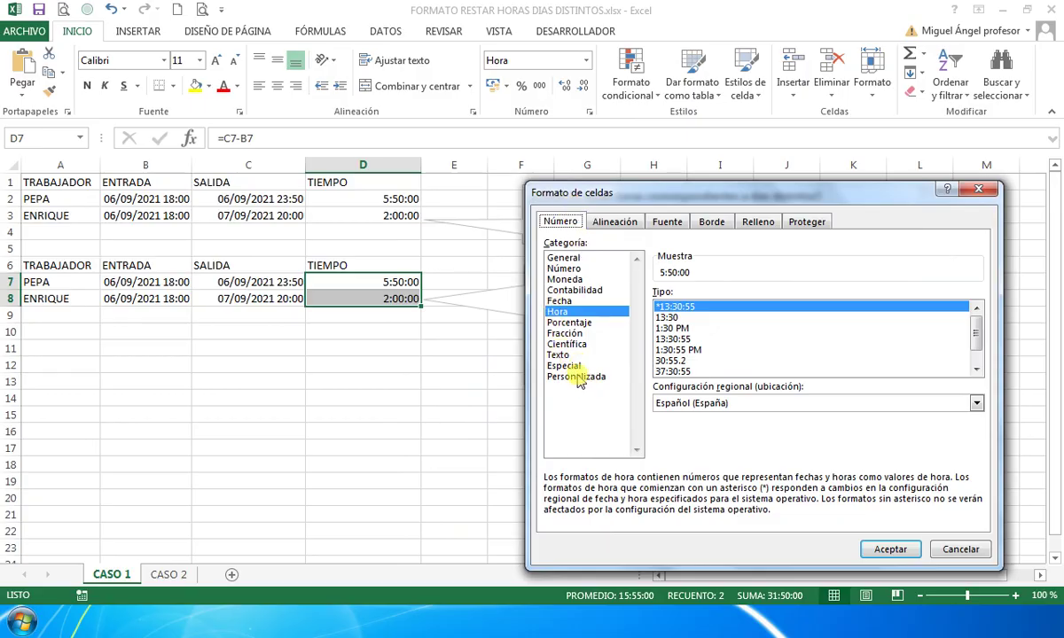
click(578, 378)
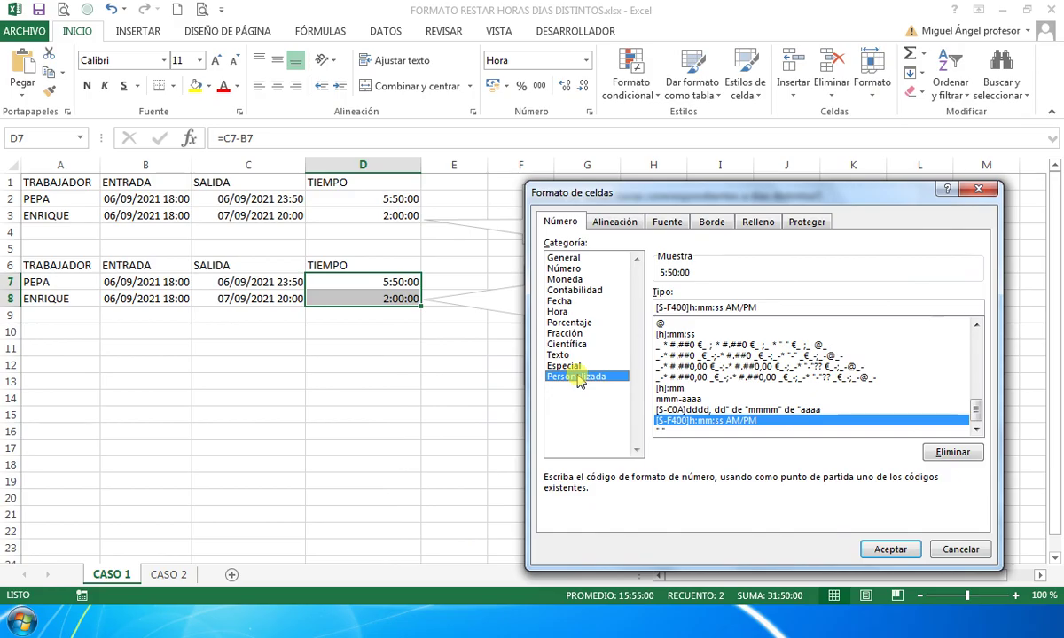
drag(758, 308, 592, 317)
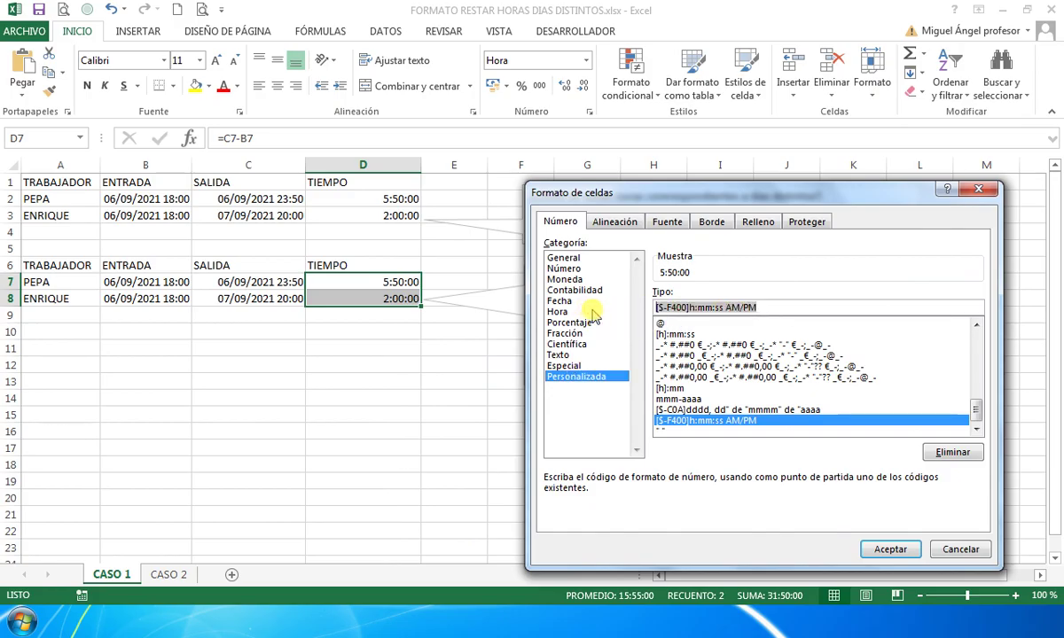
key(Delete)
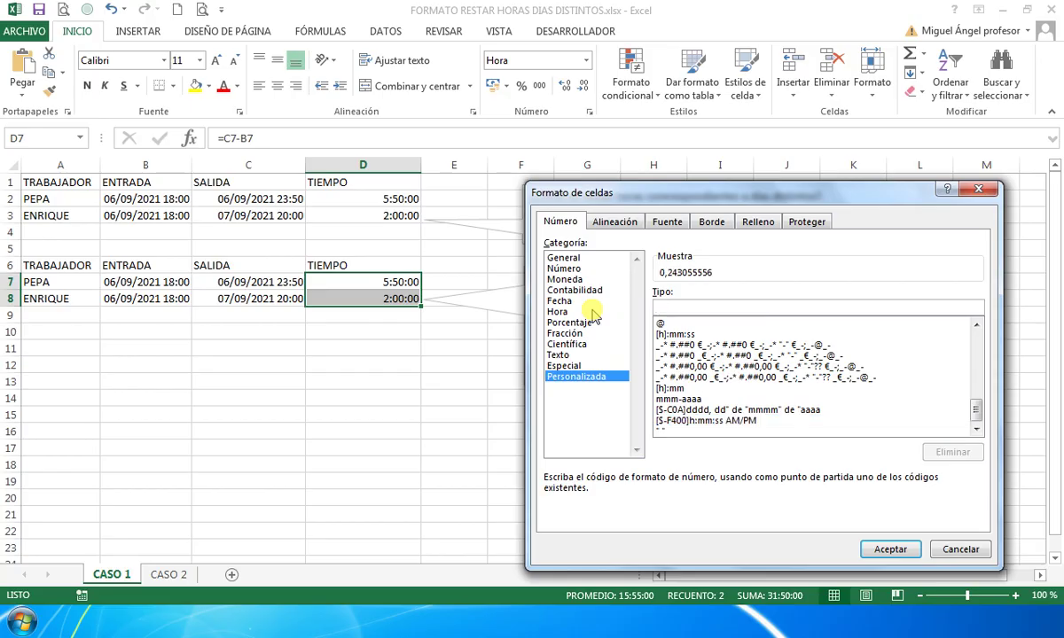
text([)
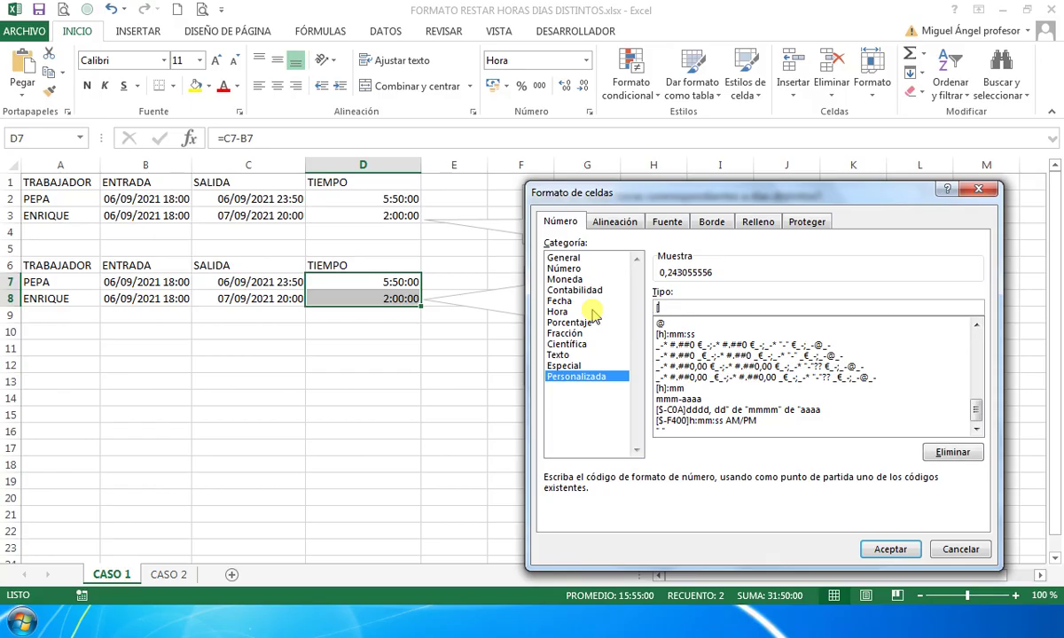
text(hh)
text(]:)
text(mm)
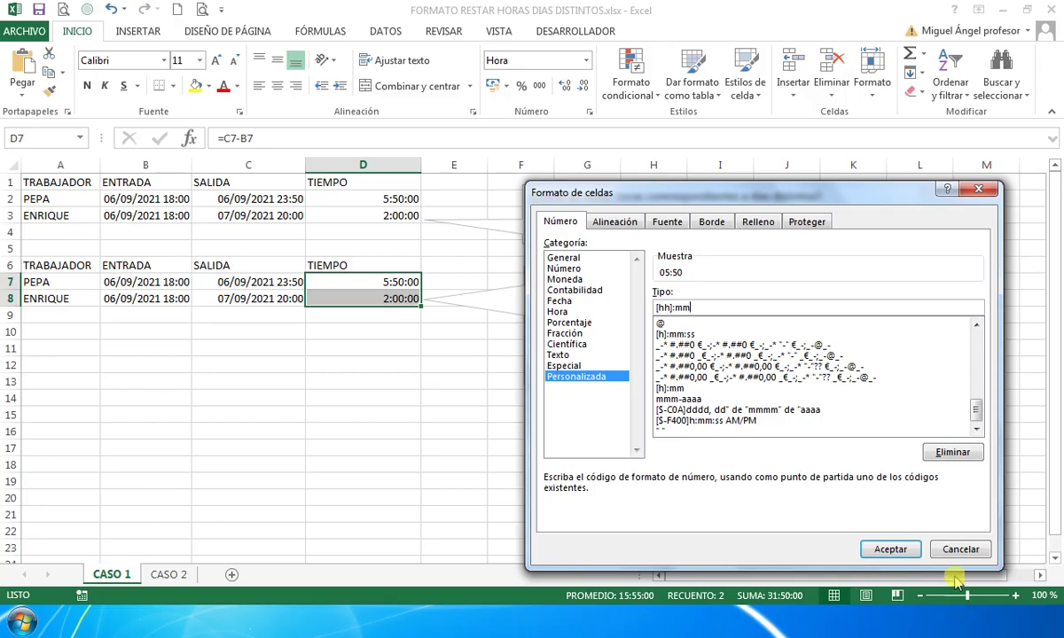
click(891, 550)
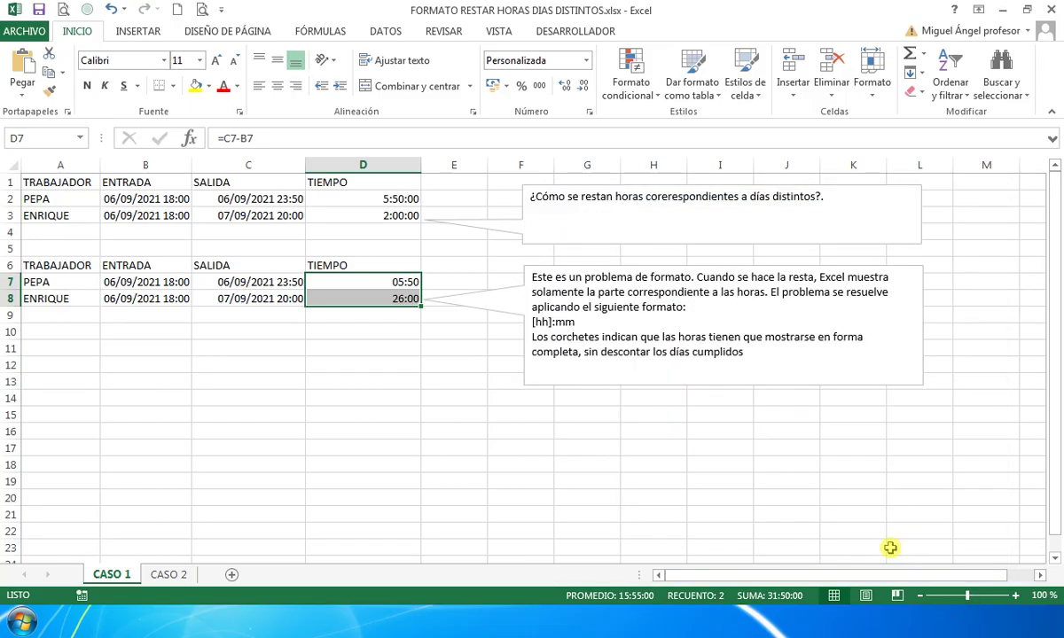
click(382, 302)
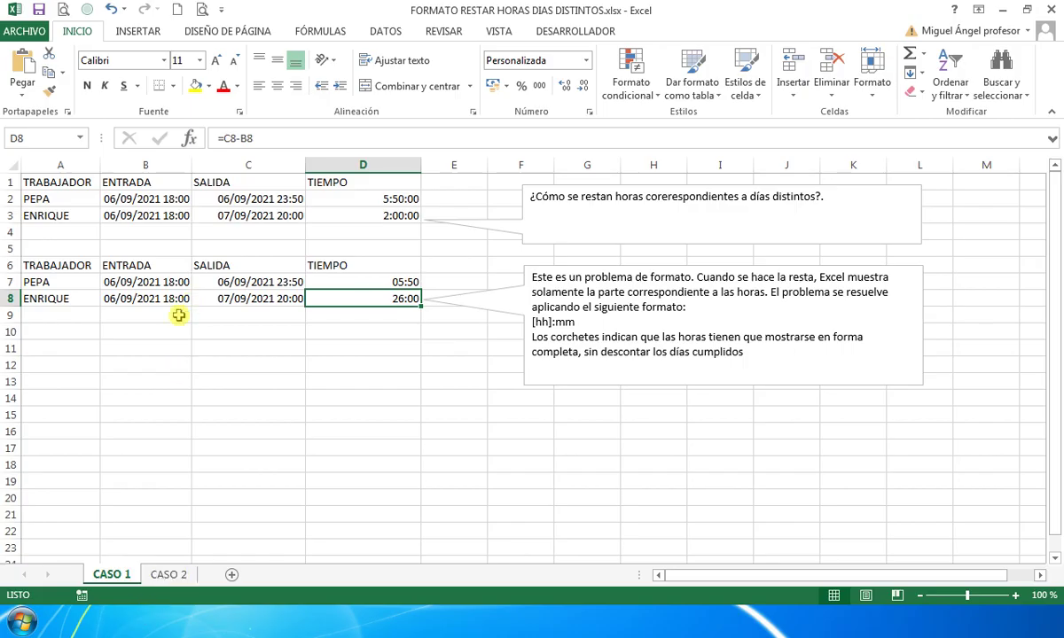
click(359, 318)
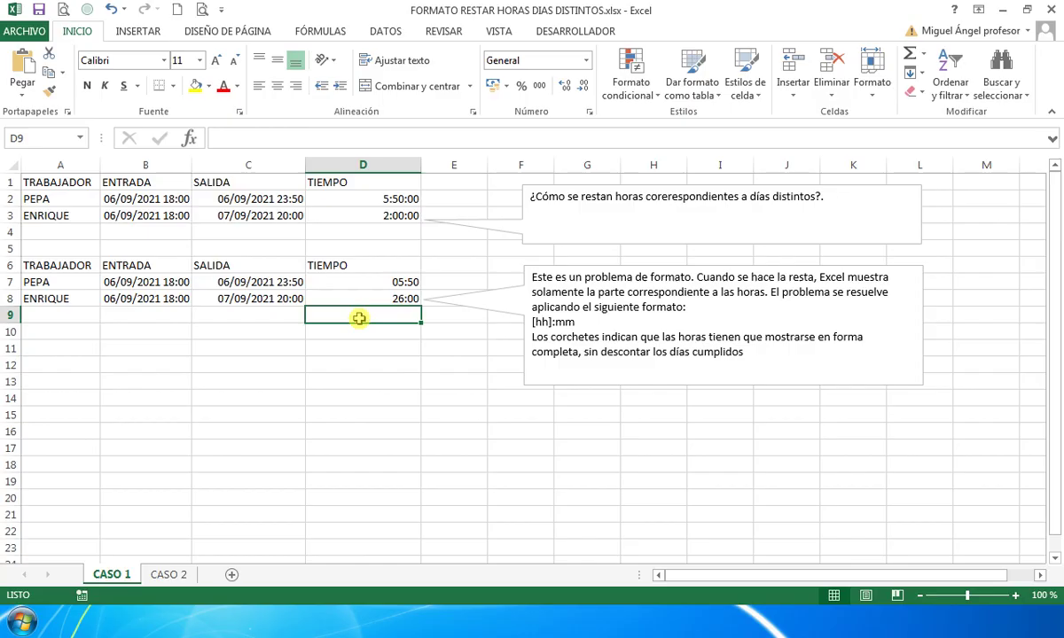
Step: Enter =FORMULATEXTO(D7) in D9 to display =C7-B7, then bring up Format Cells
text(=f)
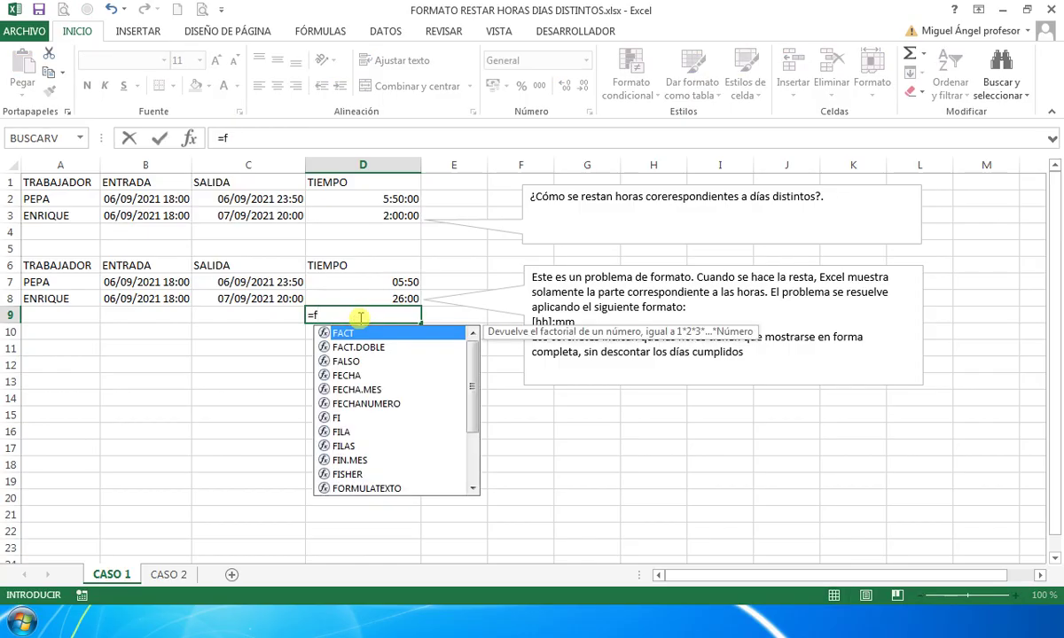
text(o)
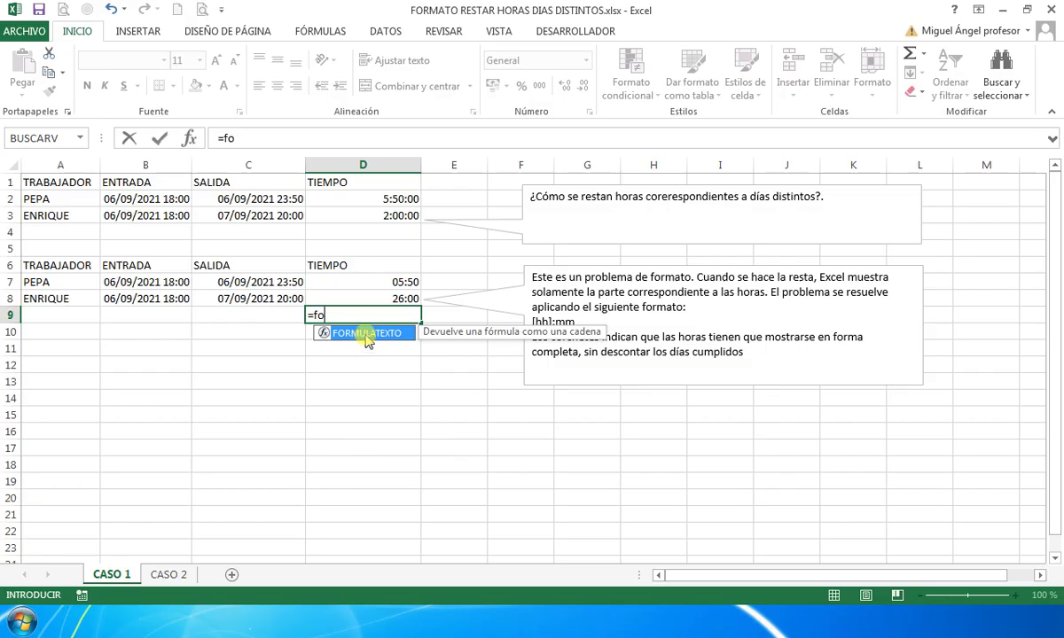
double_click(368, 338)
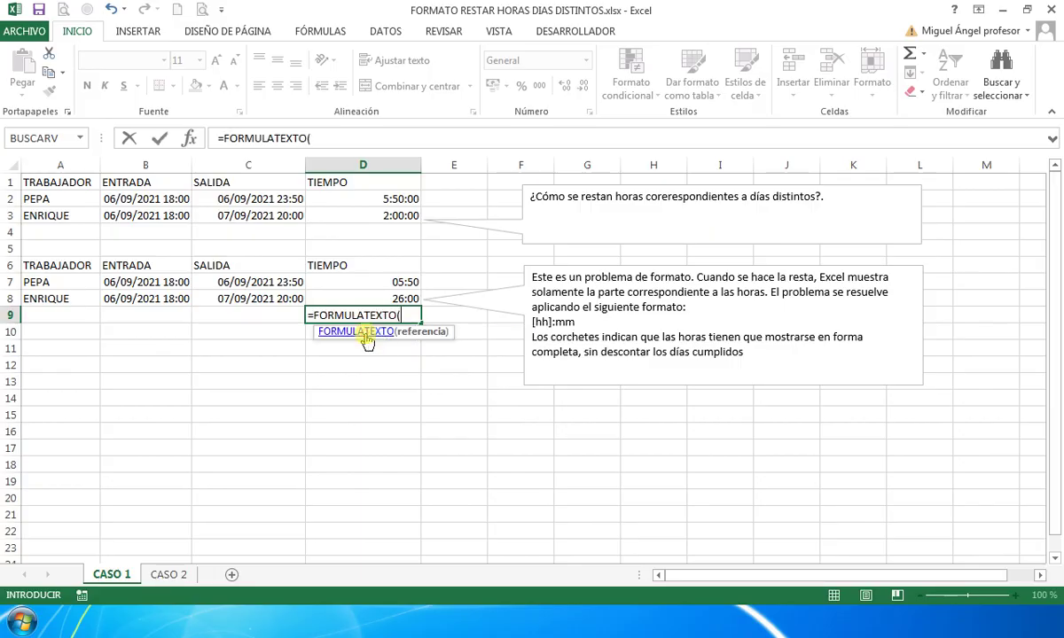
click(367, 281)
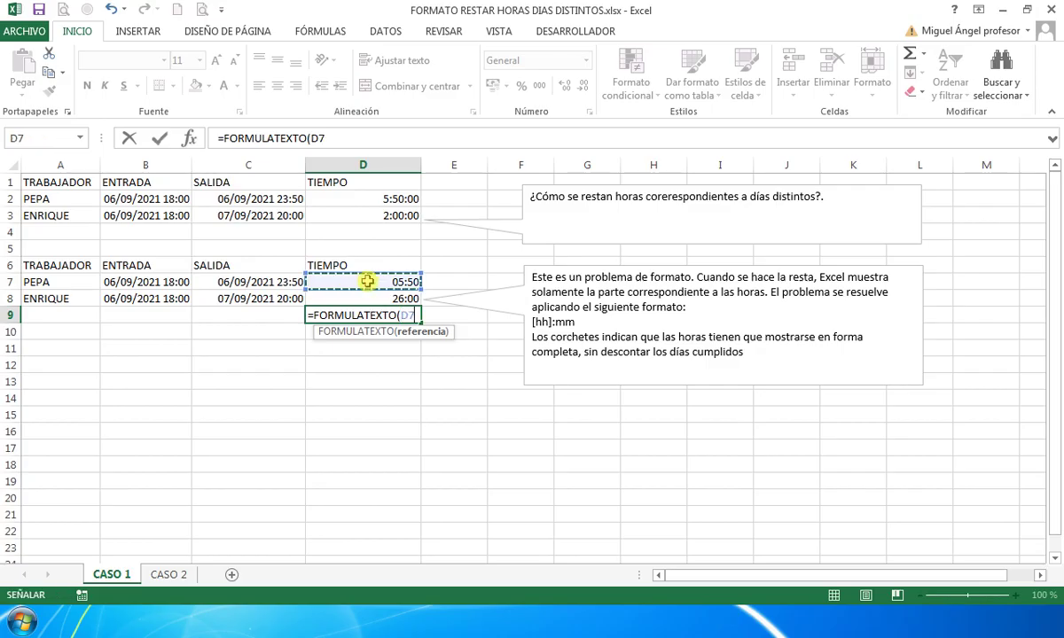
text())
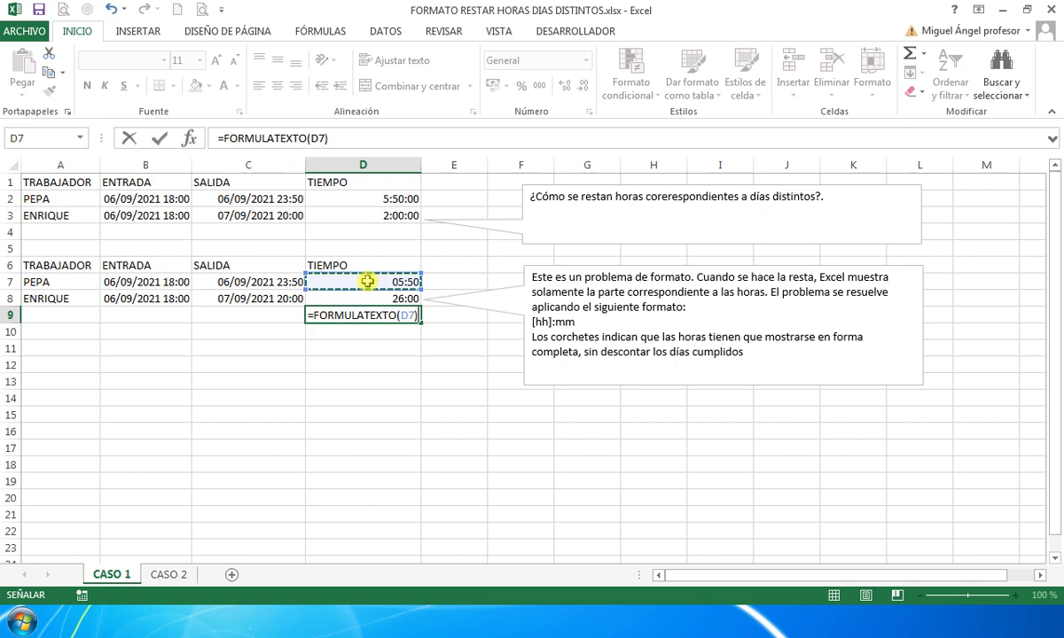
key(Return)
click(366, 315)
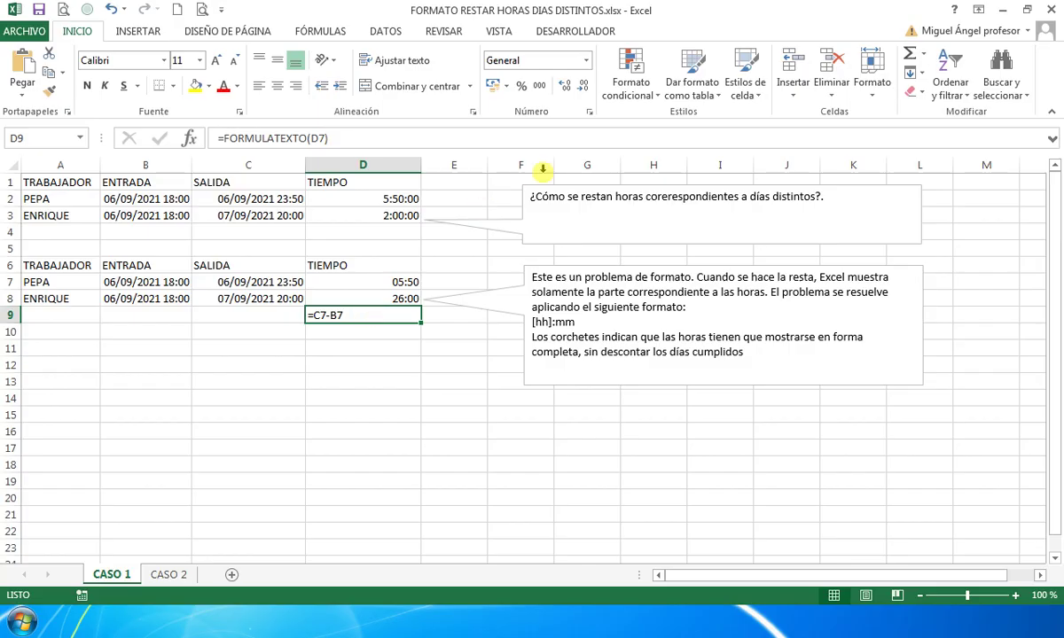
click(589, 112)
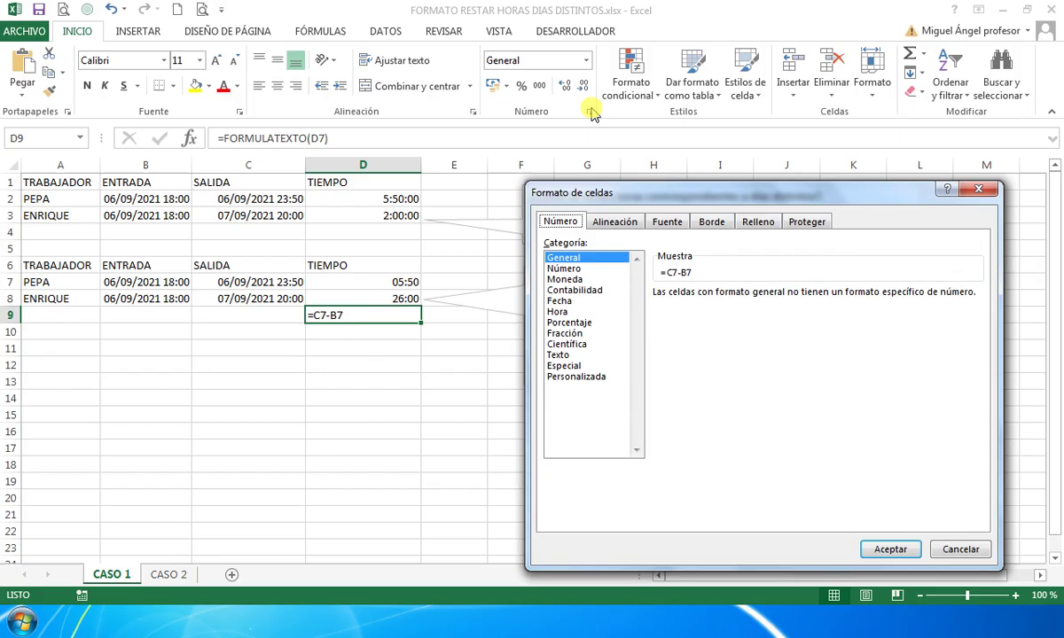
Step: Locate the [hh]:mm code in the Custom list, then cancel without applying it
click(576, 377)
drag(978, 346, 979, 417)
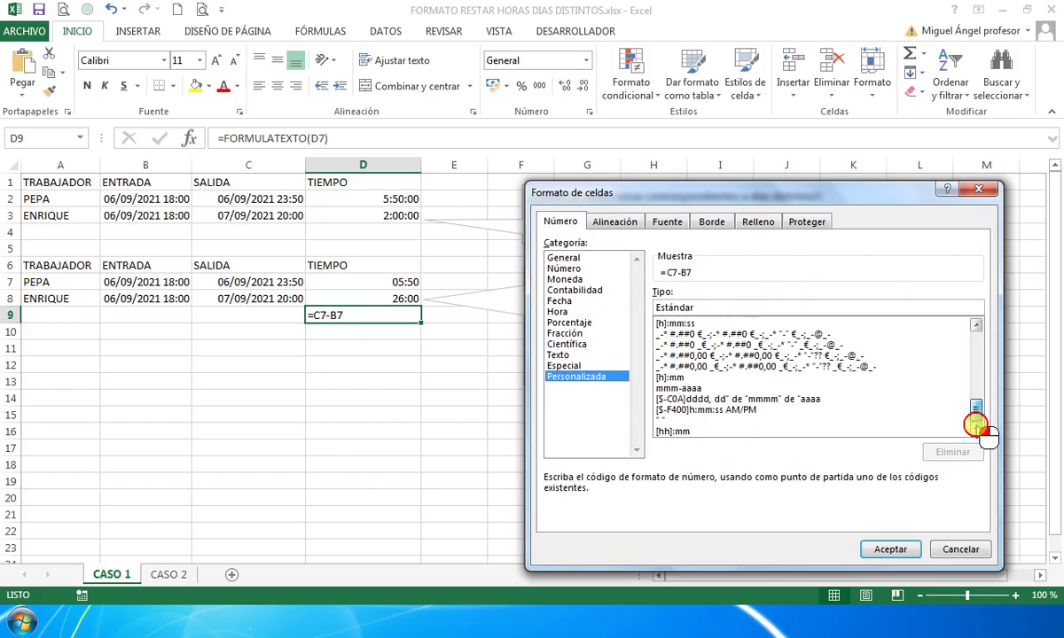
click(684, 431)
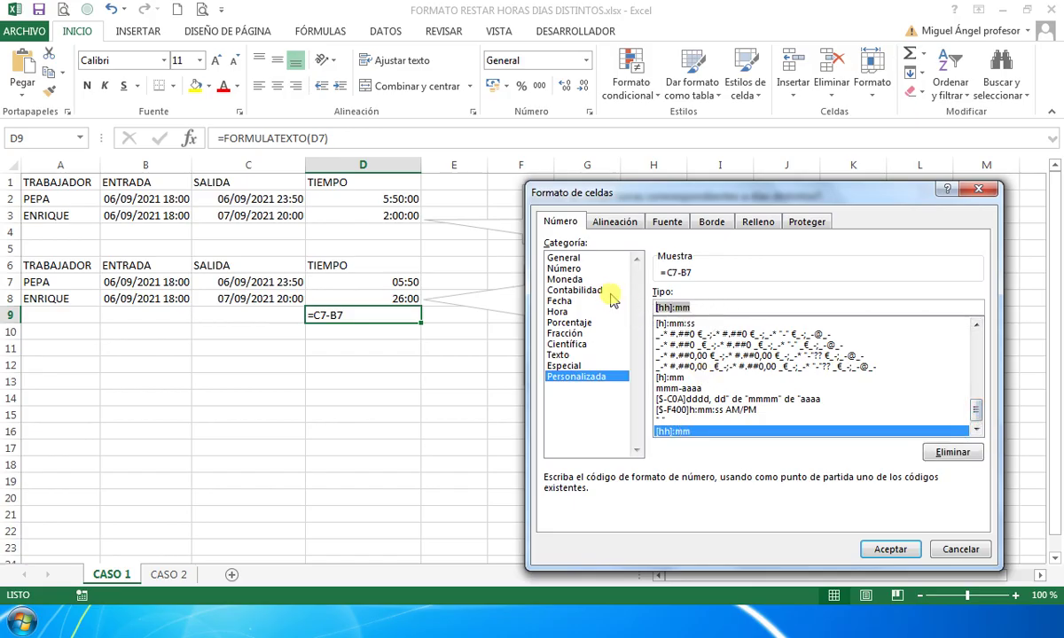
click(962, 550)
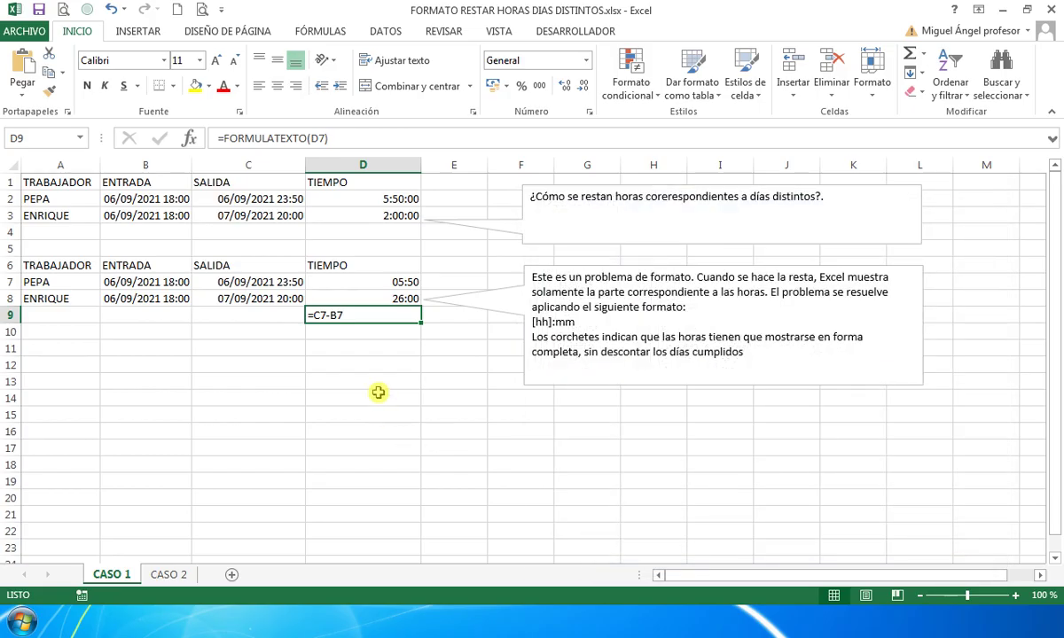
Step: Set cell D10's number format to Texto
click(381, 333)
click(256, 137)
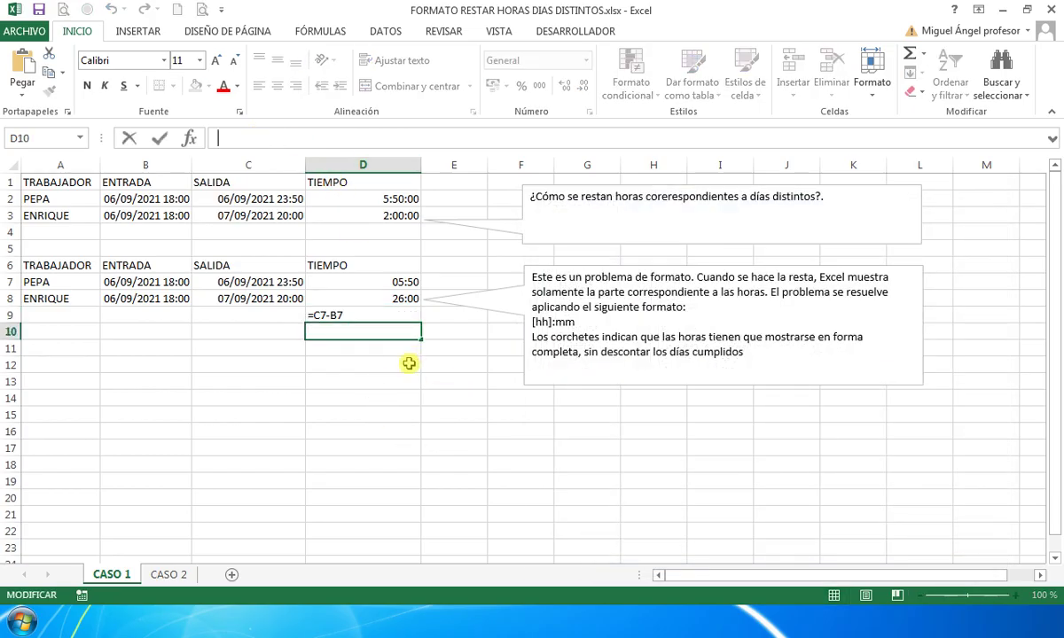
click(375, 333)
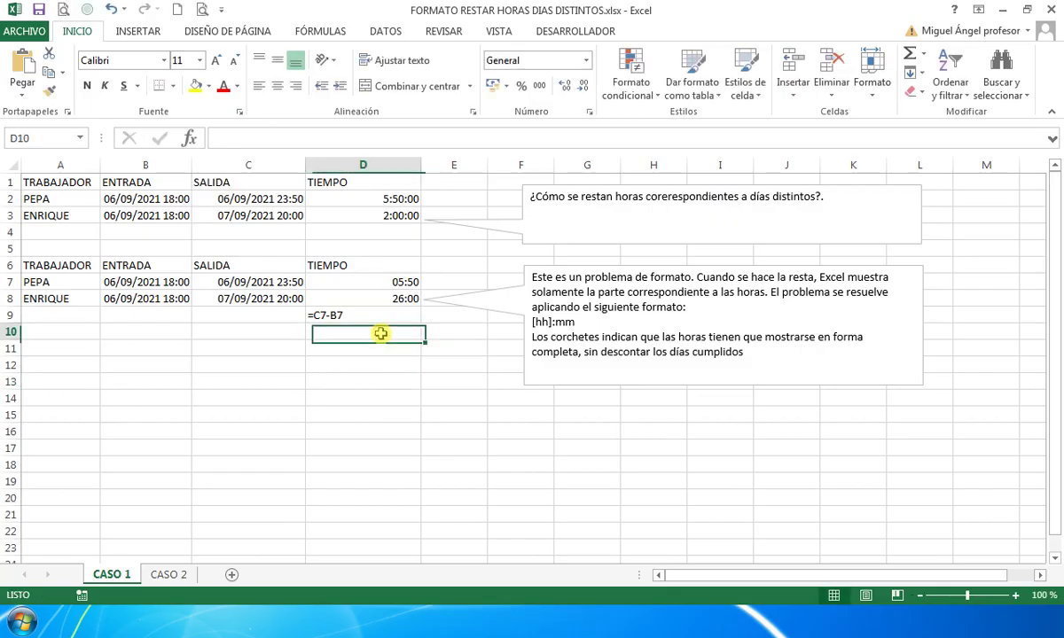
click(586, 62)
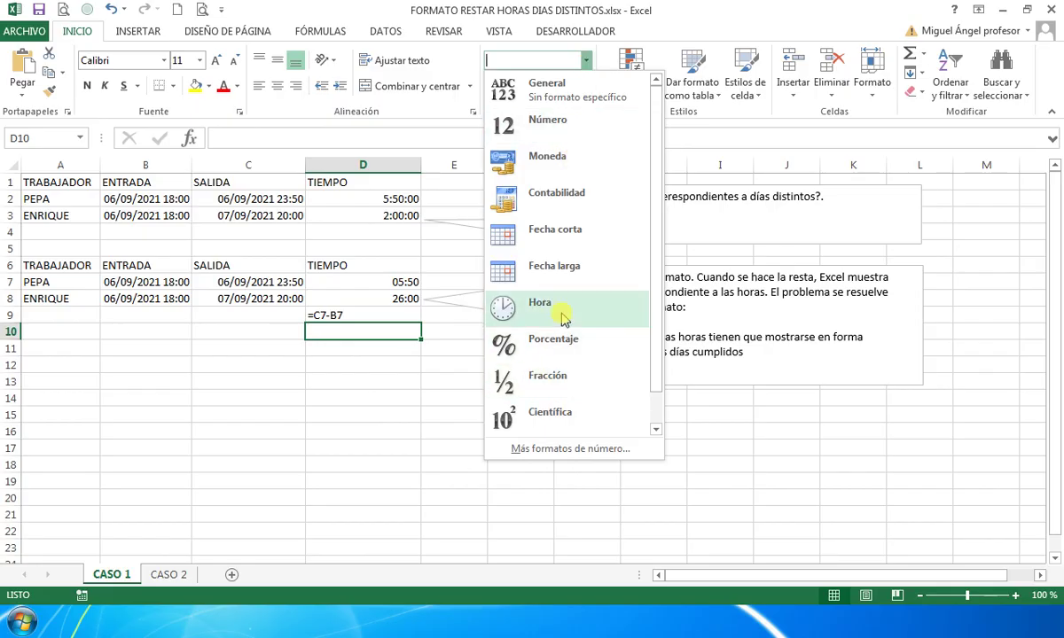
click(656, 321)
scroll(656, 321, down, 1)
click(559, 414)
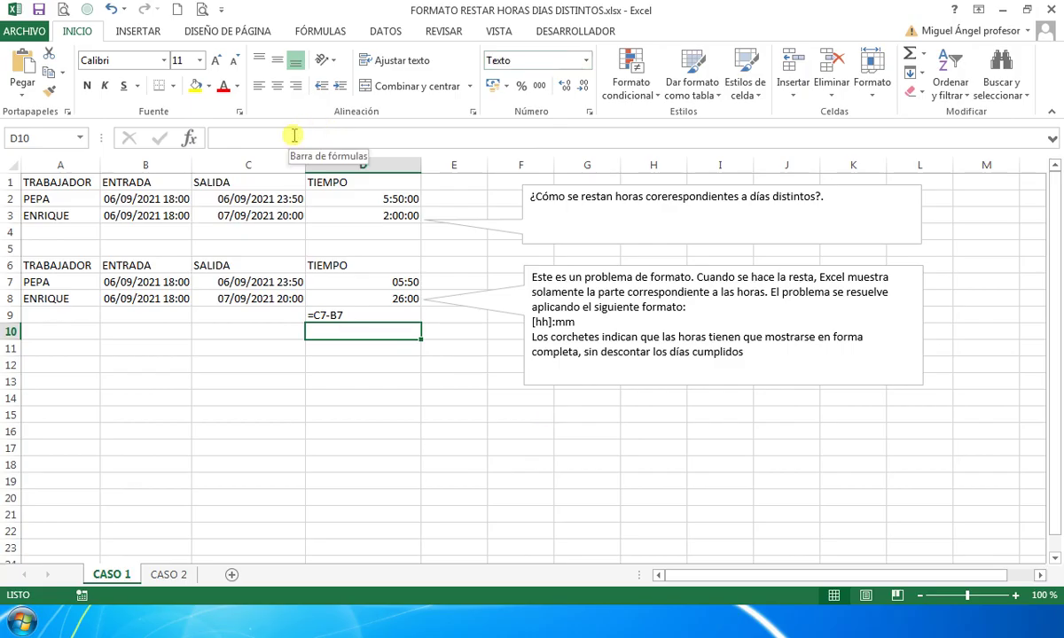
Step: Type the label [hh]:mm into D10 beneath the =C7-B7 formula text
click(257, 137)
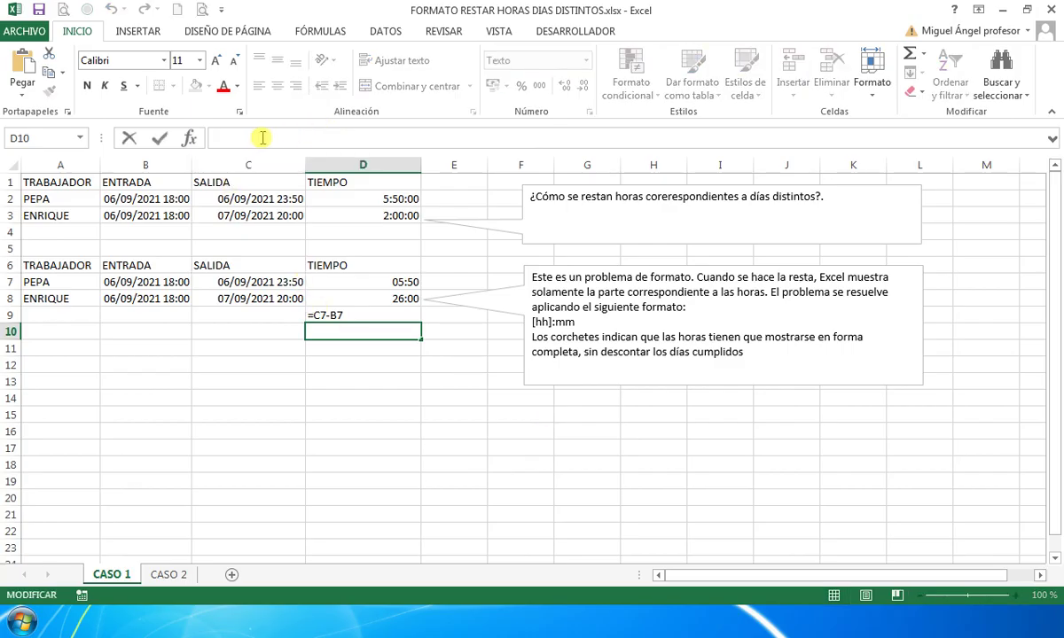
text([hh]:mm)
key(Return)
click(368, 413)
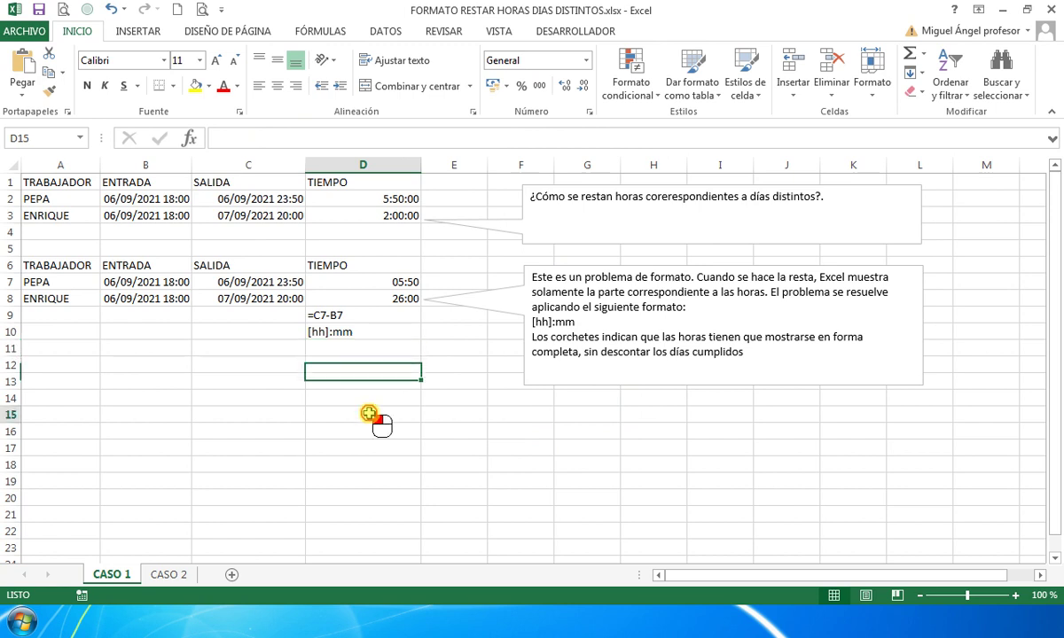
click(354, 332)
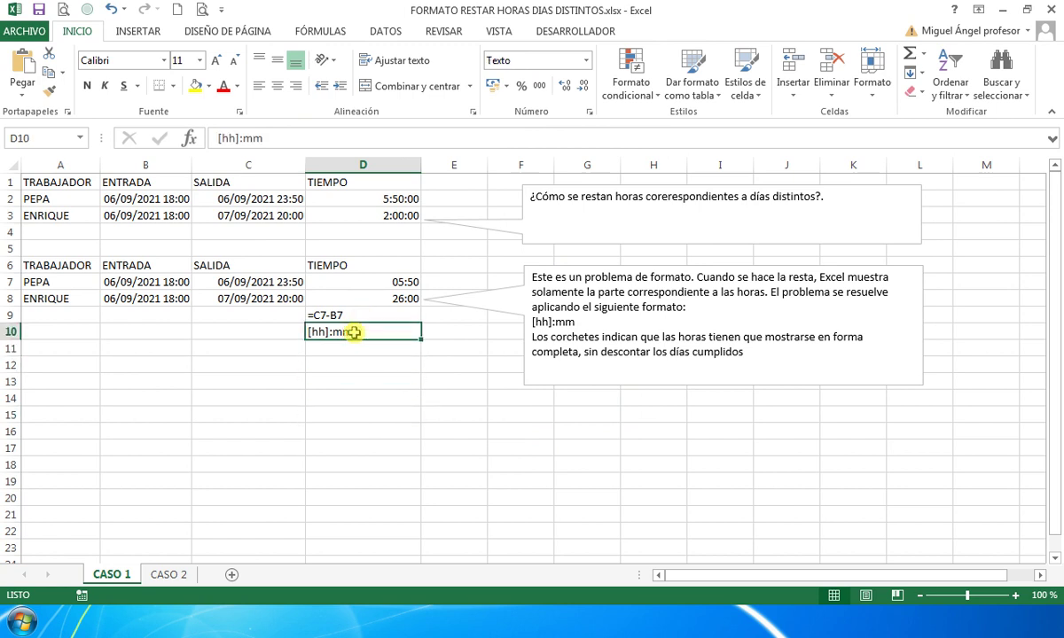
click(356, 316)
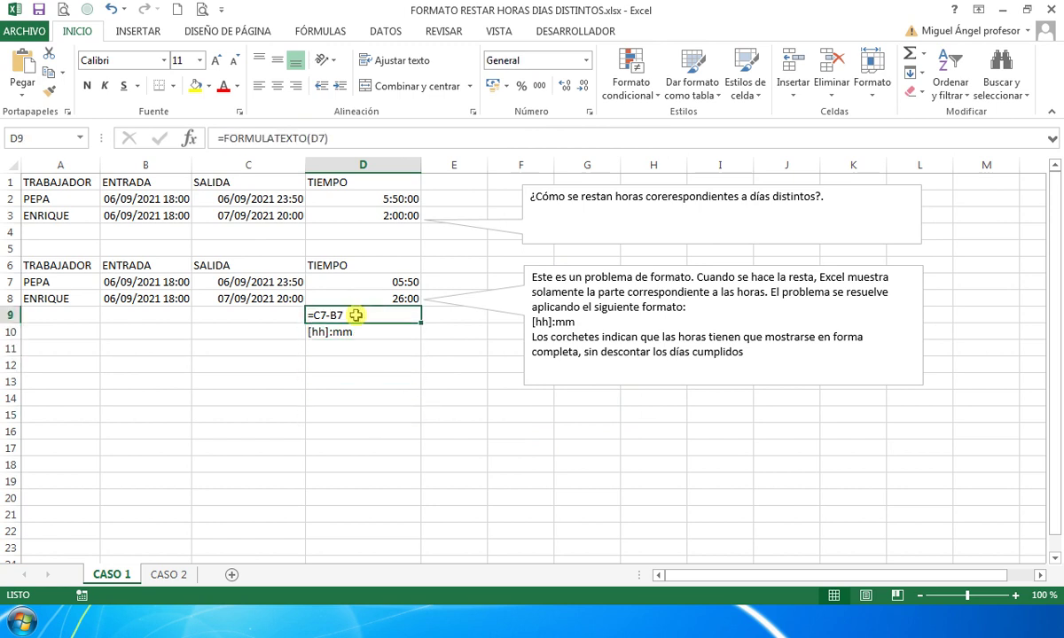
click(380, 384)
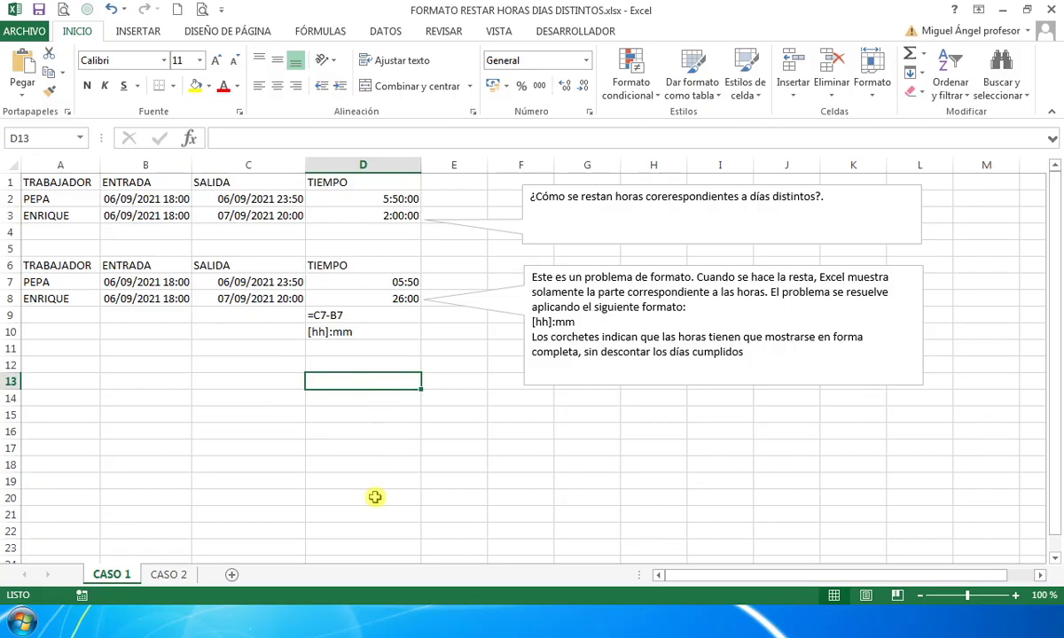
click(170, 579)
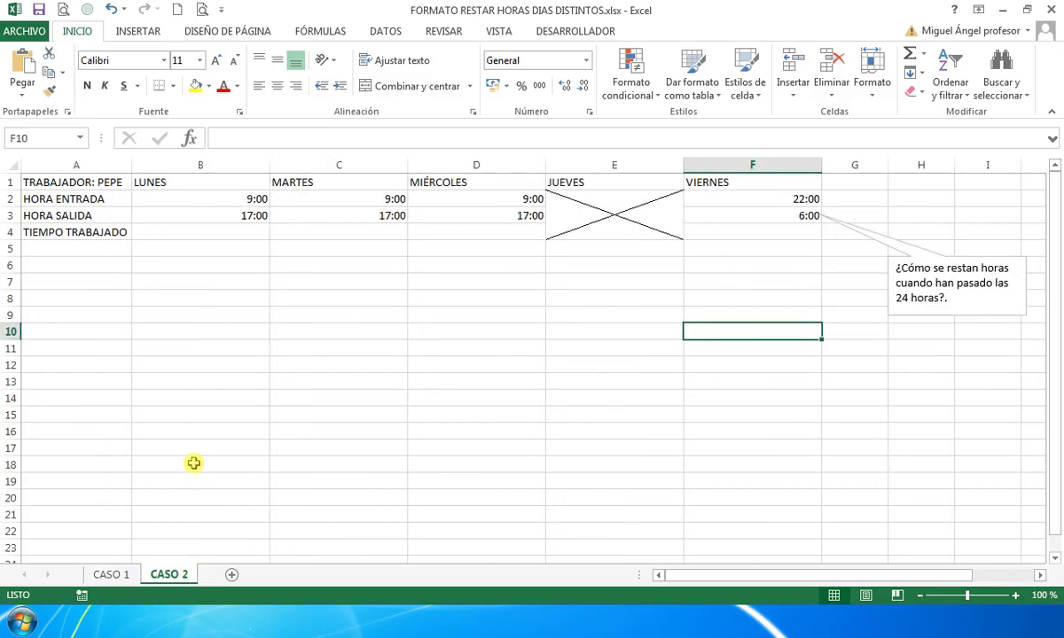
click(84, 181)
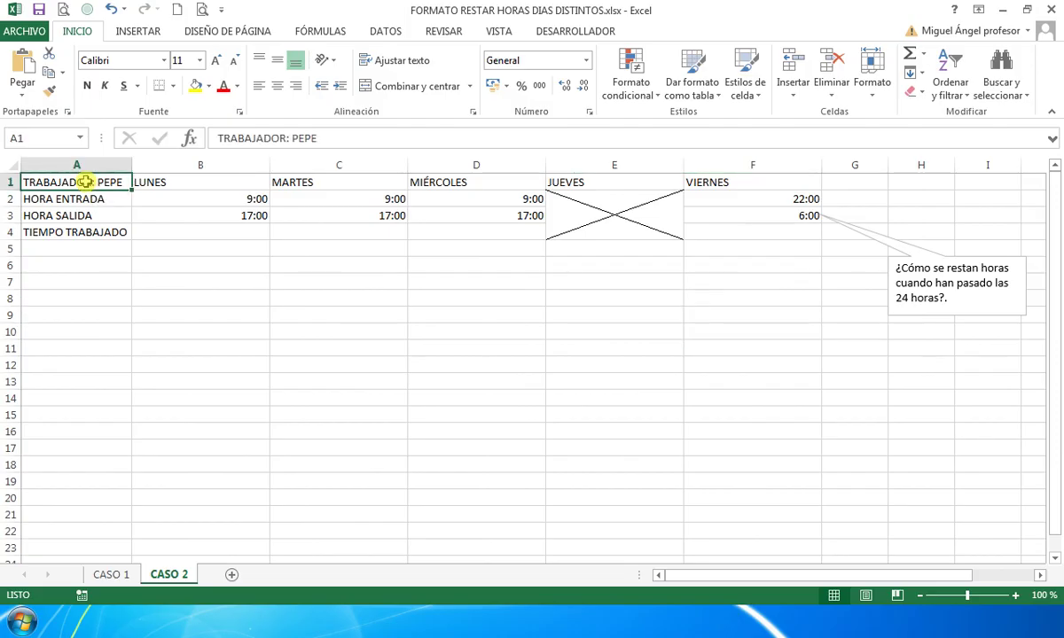
click(210, 202)
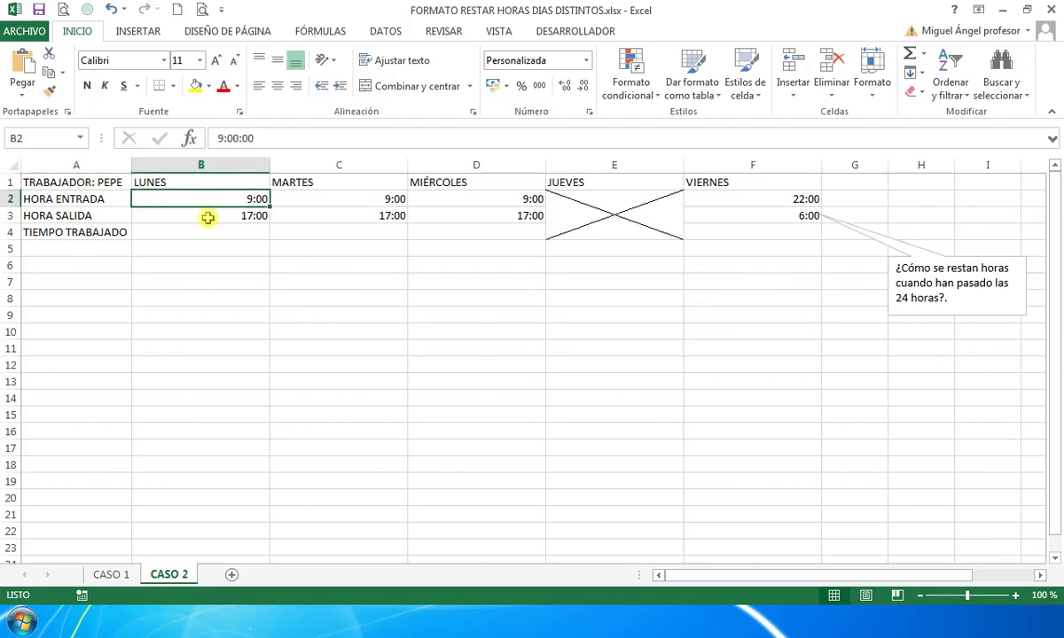
click(209, 216)
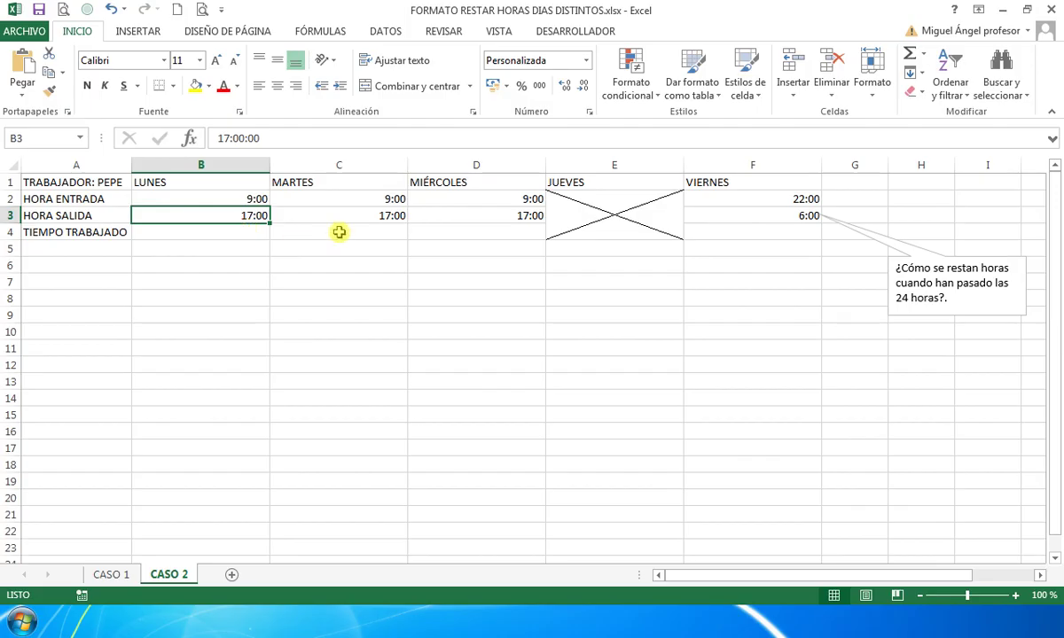
click(627, 218)
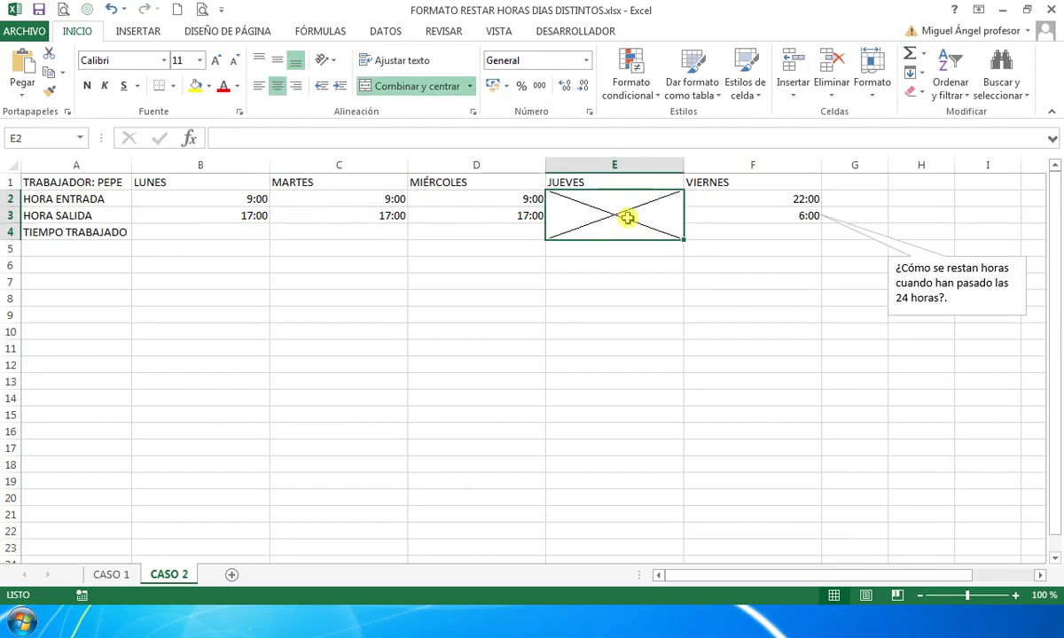
click(754, 196)
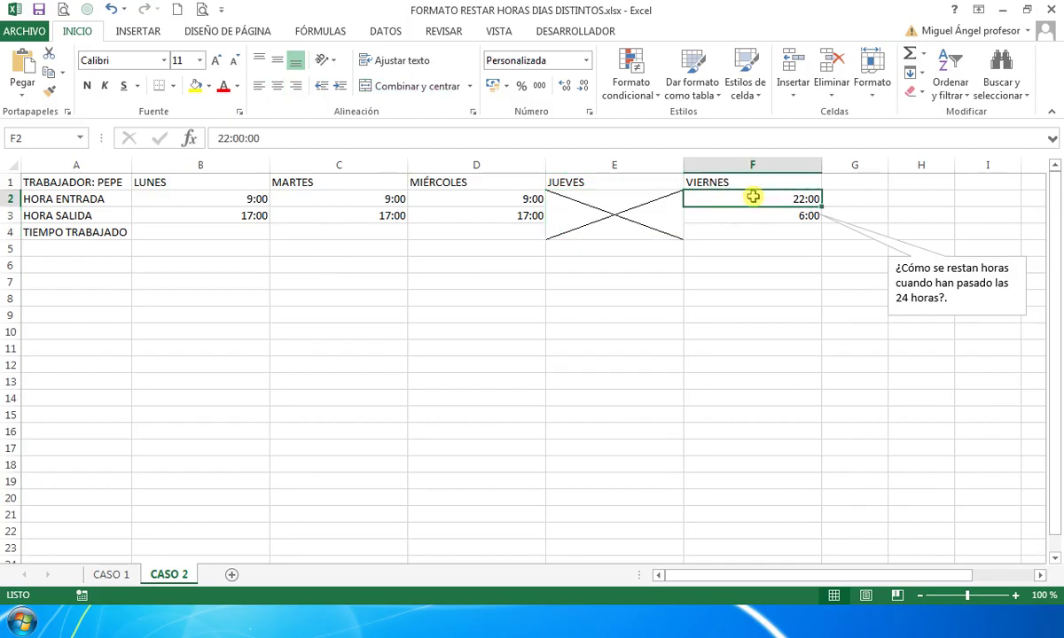
click(767, 216)
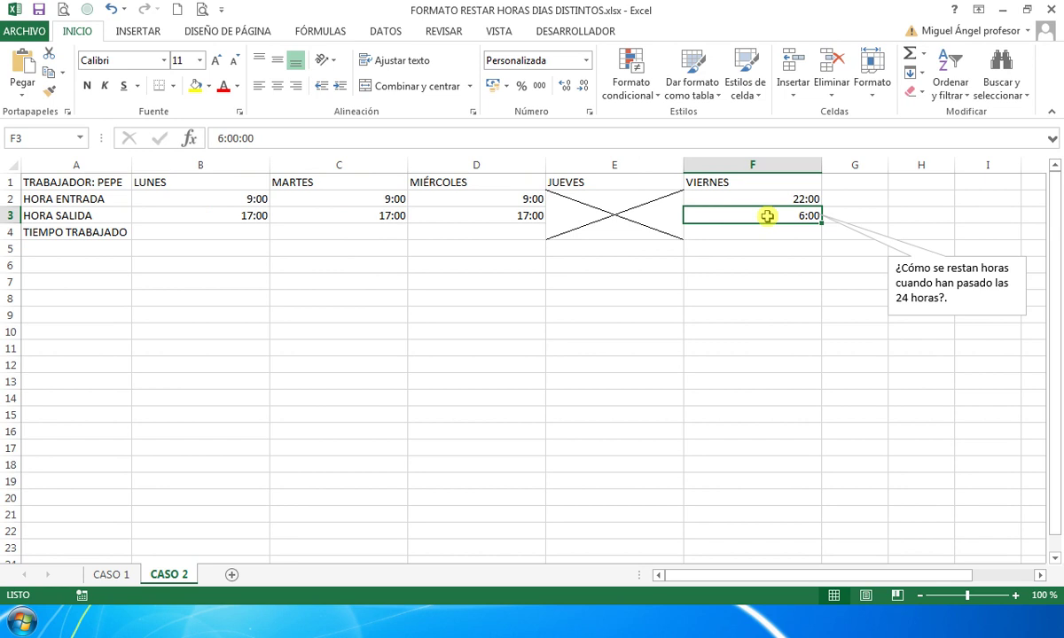
Step: Enter =B3-B2 in B4 to get Monday's worked time of 8:00
click(201, 231)
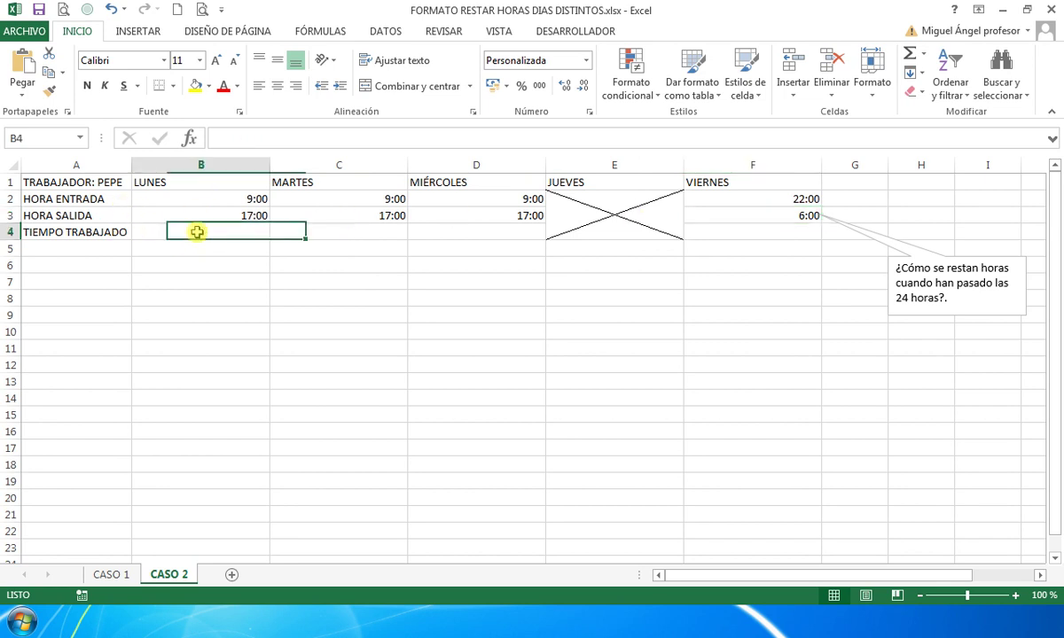
text(=)
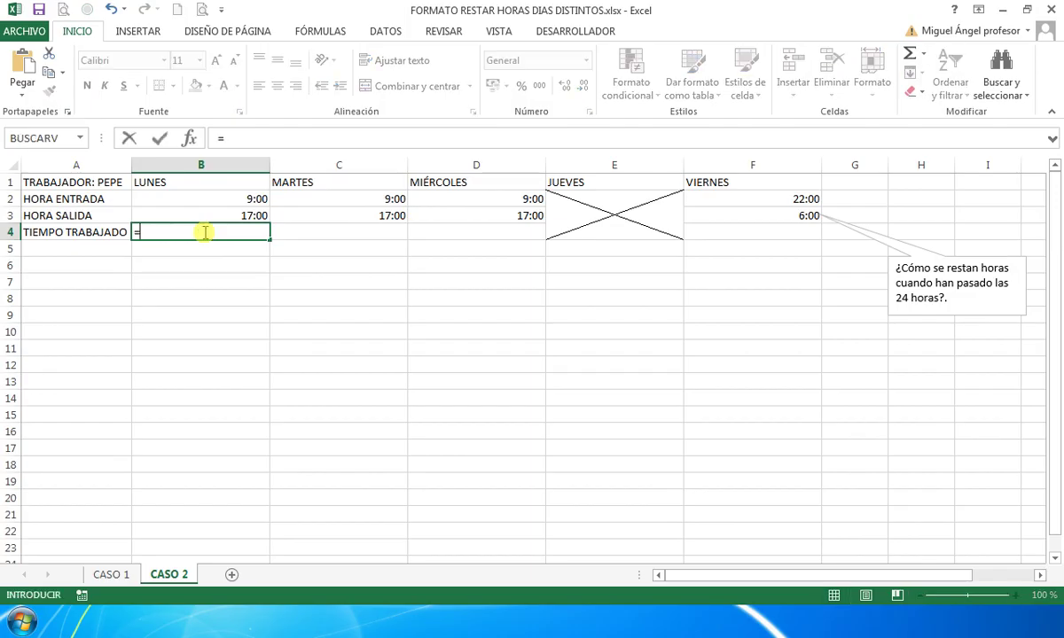
click(234, 216)
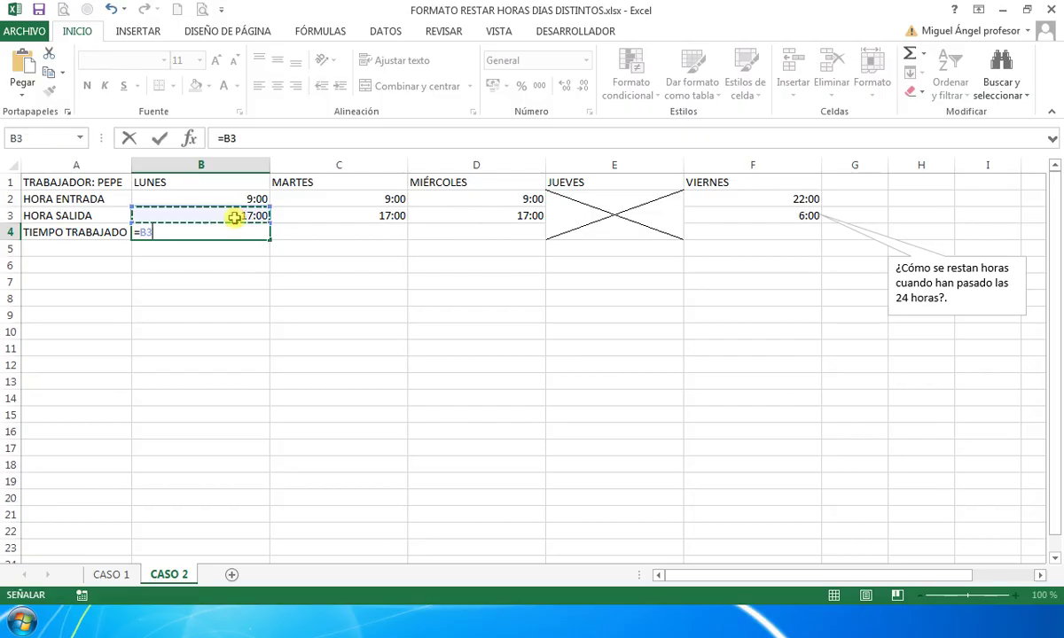
text(-)
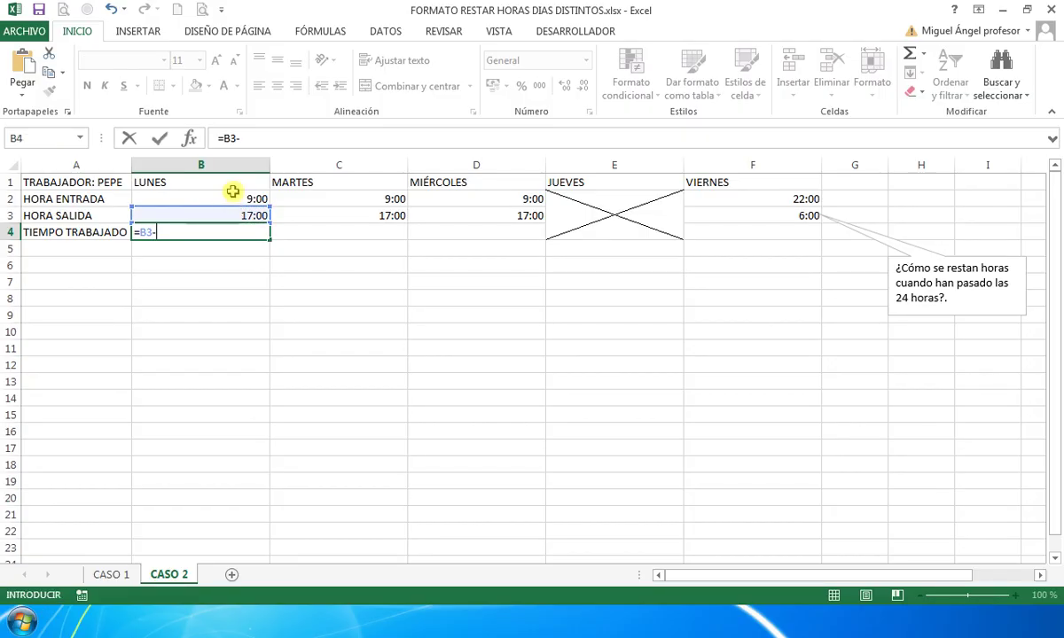
click(228, 198)
key(Return)
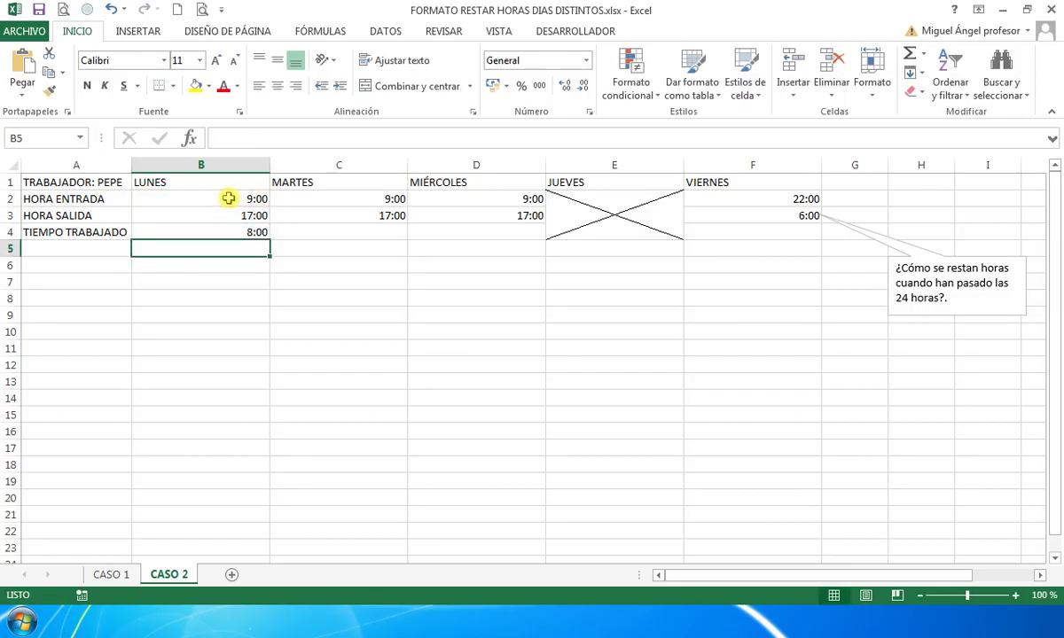
click(251, 233)
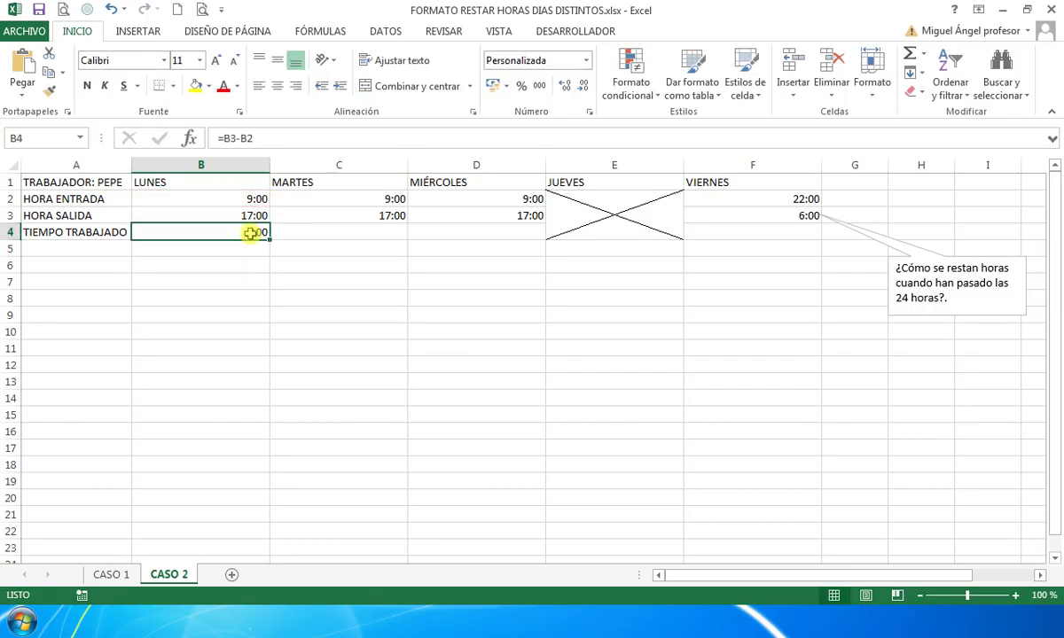
Step: Show B4's formula as text in B5 with =FORMULATEXTO(B4)
click(222, 248)
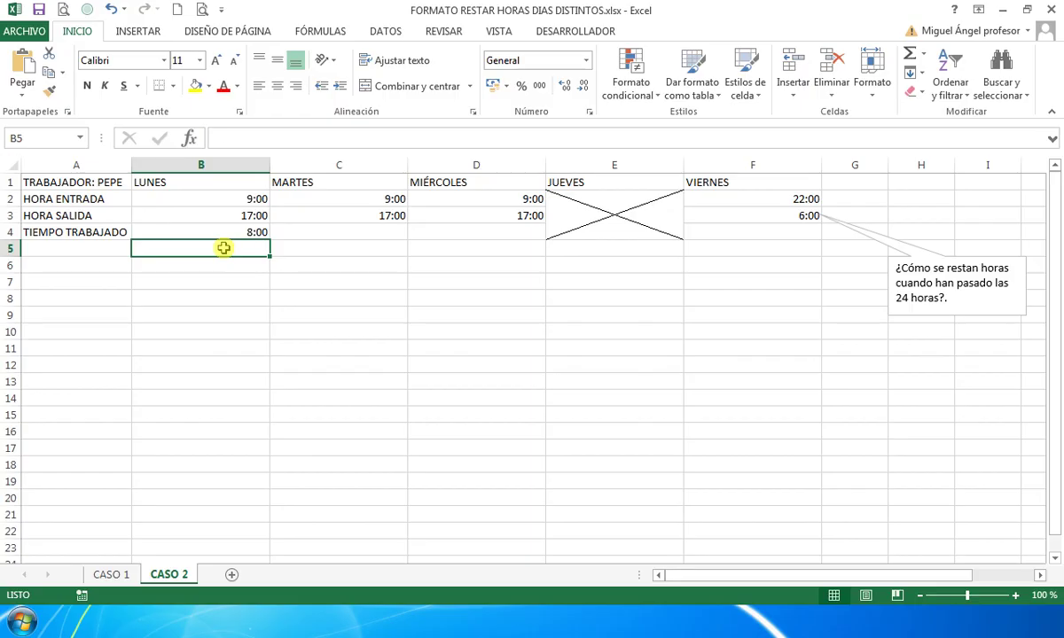
text(=for)
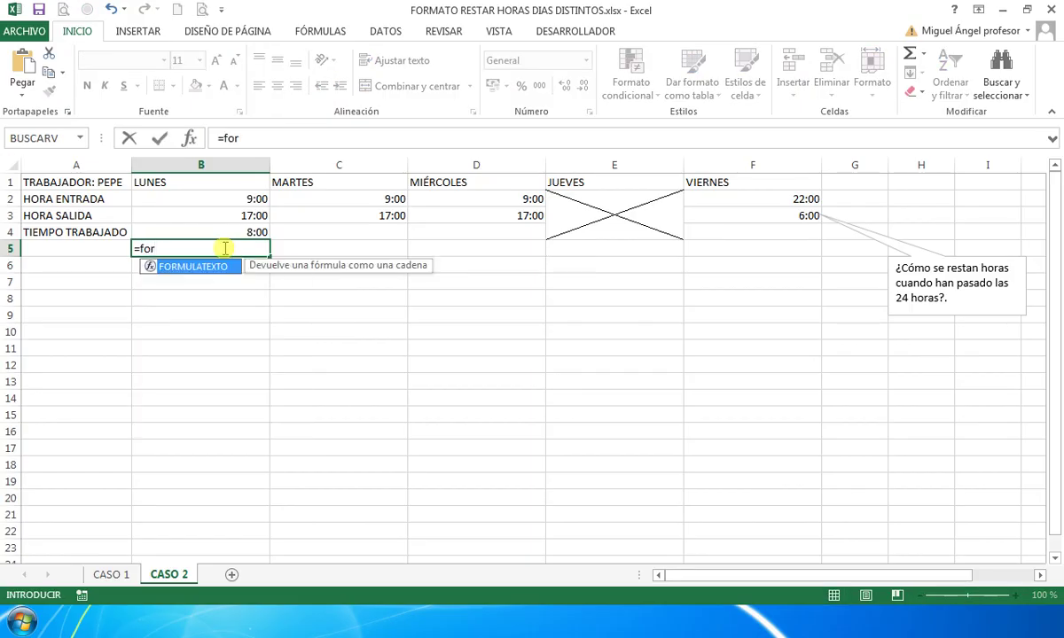
double_click(182, 266)
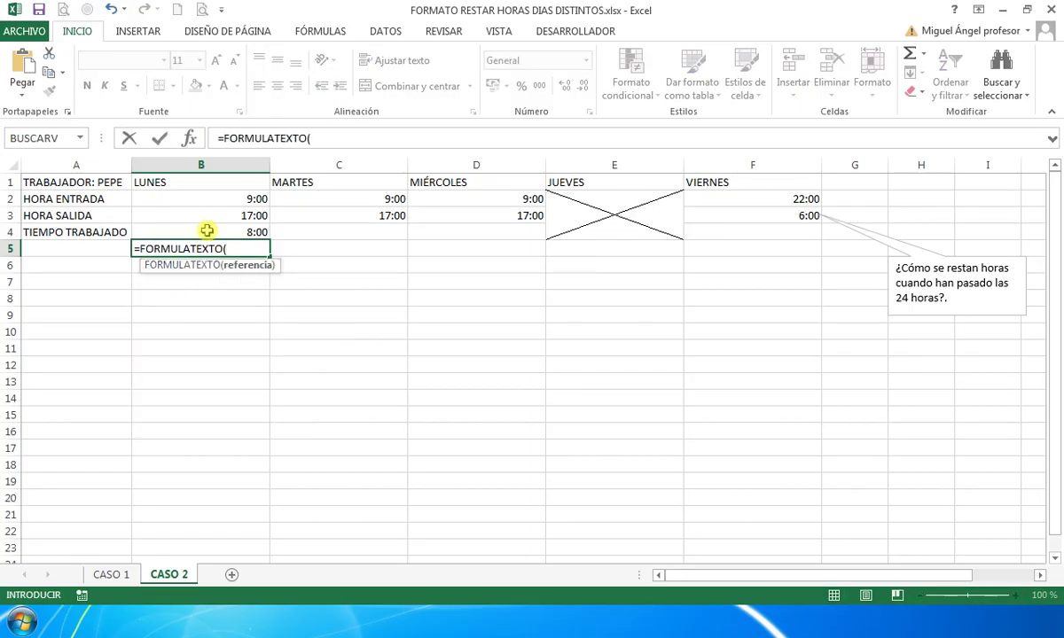
click(207, 231)
key(Return)
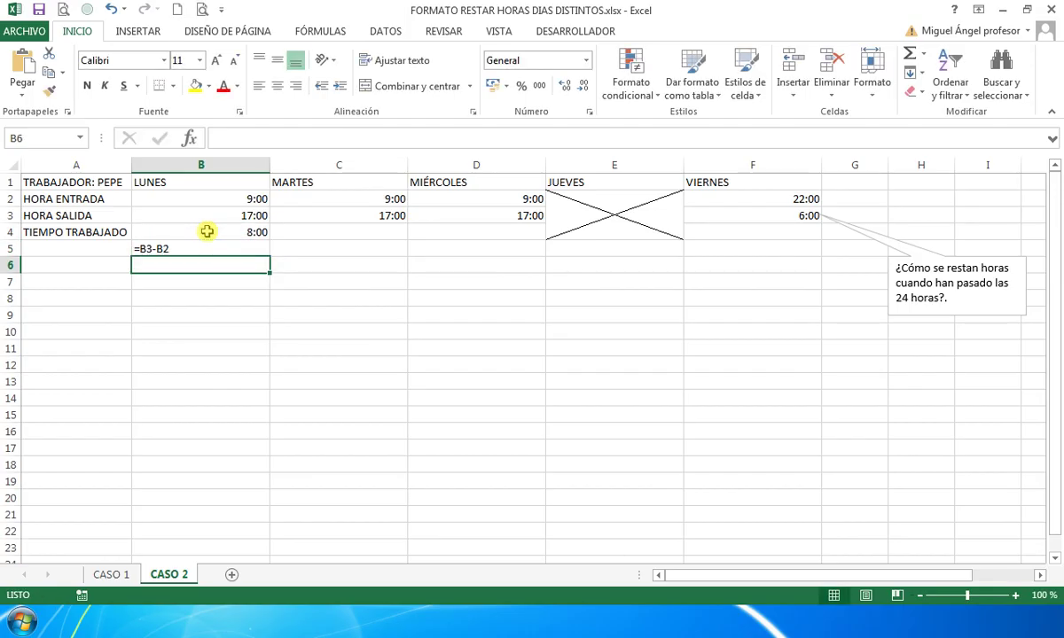
click(185, 249)
Step: Fill B4's formula right through D4 for Tuesday and Wednesday
click(258, 231)
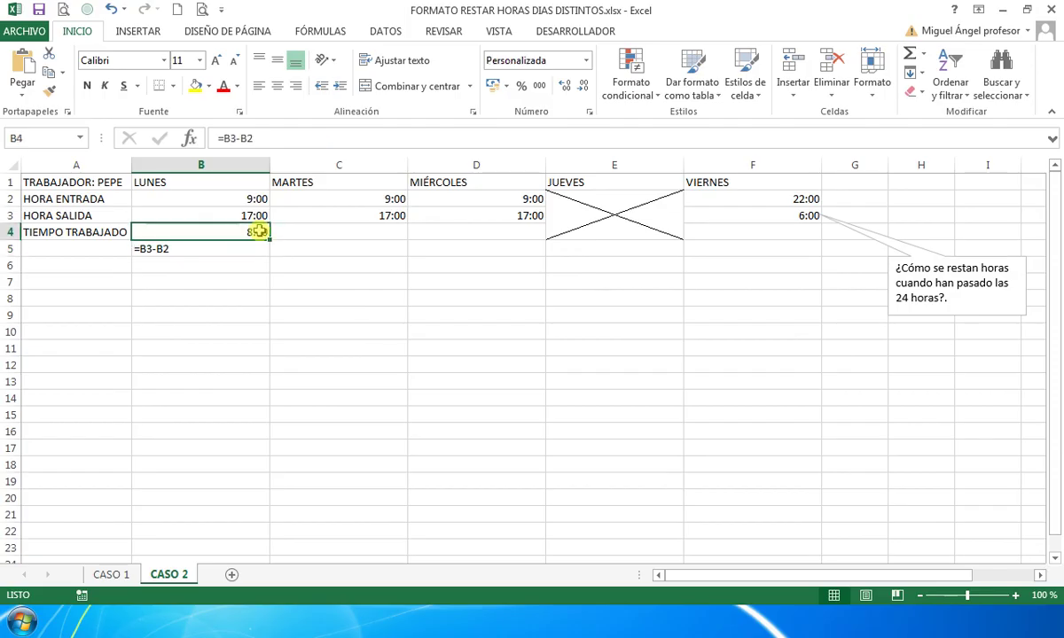
drag(272, 239, 528, 237)
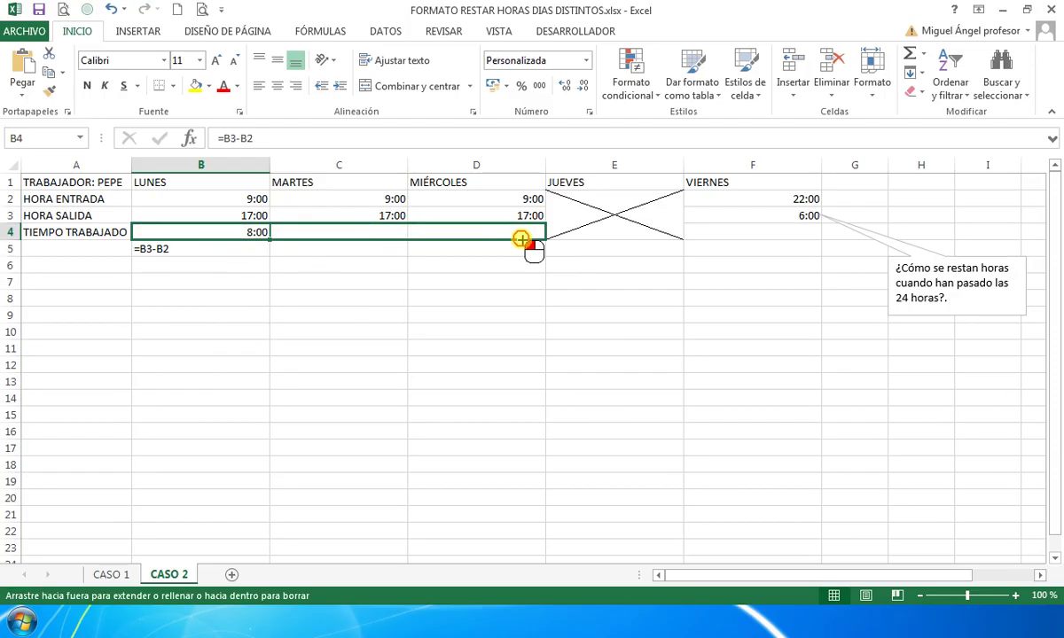
click(388, 232)
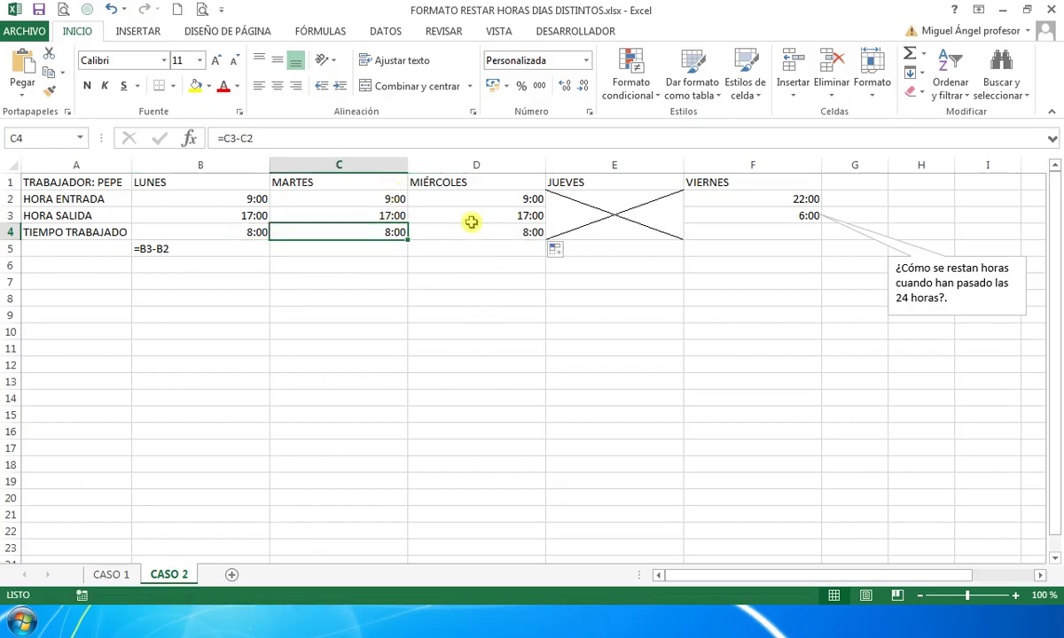
Step: Enter =F3-F2 in F4, which shows #####, then select B4:D4 together with F4
click(754, 226)
text(=)
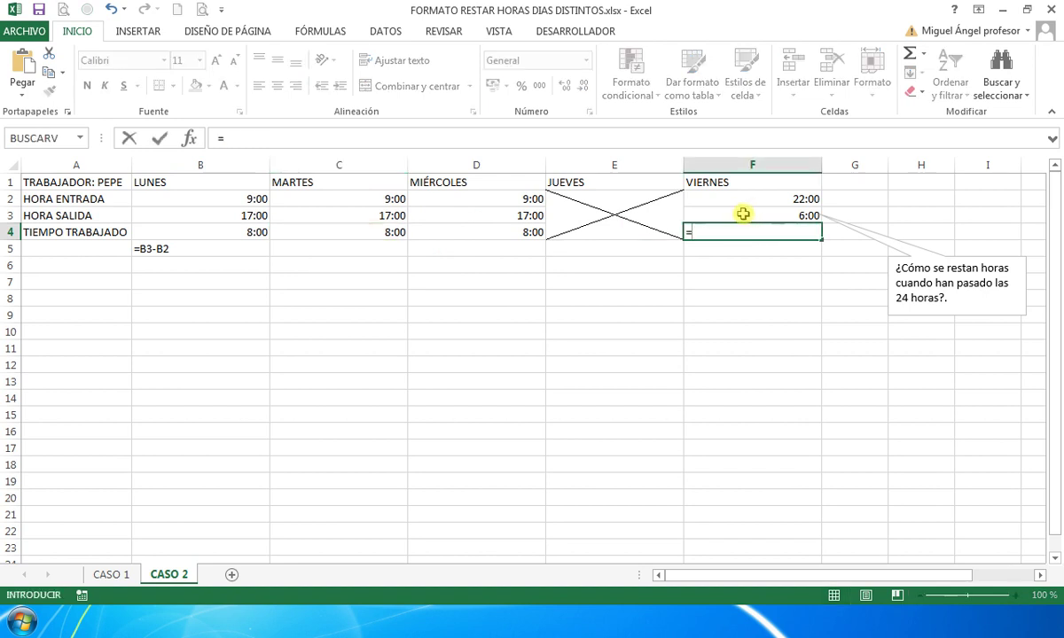
click(743, 213)
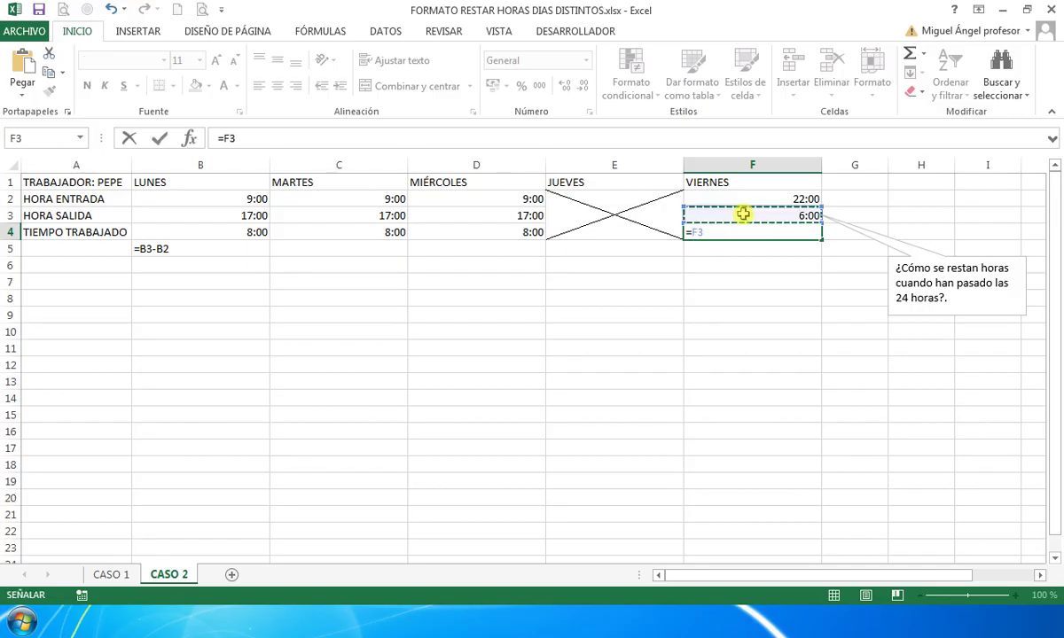
text(-)
click(783, 198)
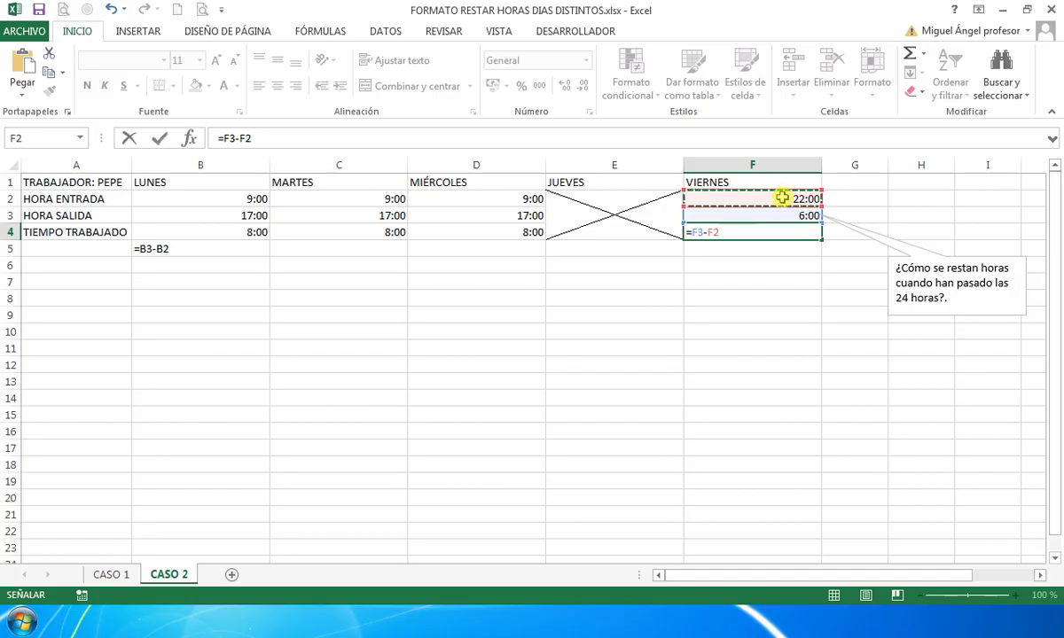
key(Return)
click(748, 233)
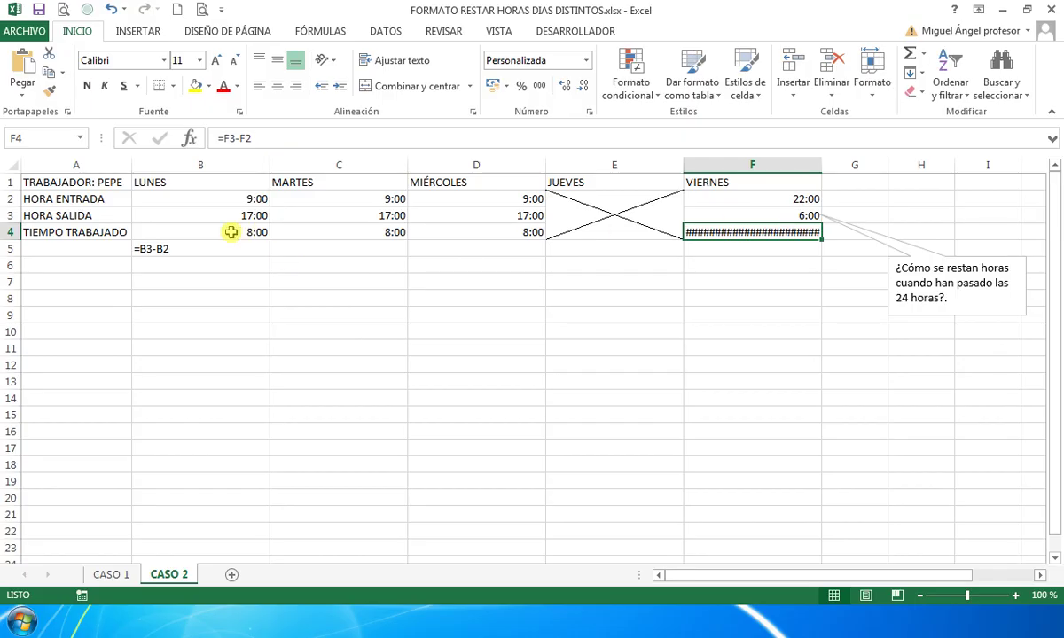
drag(224, 231, 483, 241)
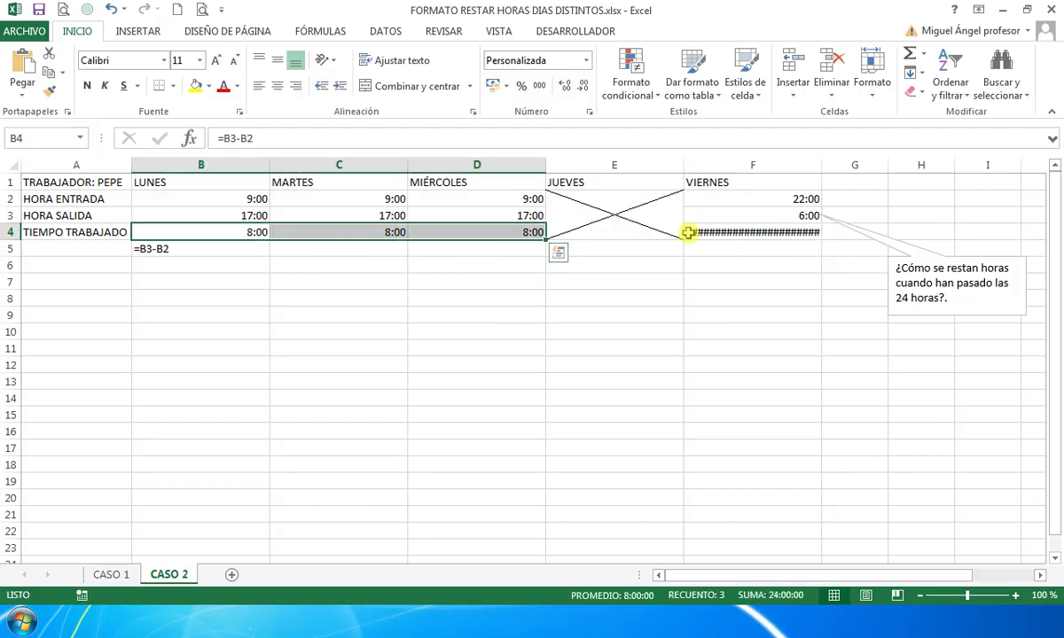
ctrl+click(749, 233)
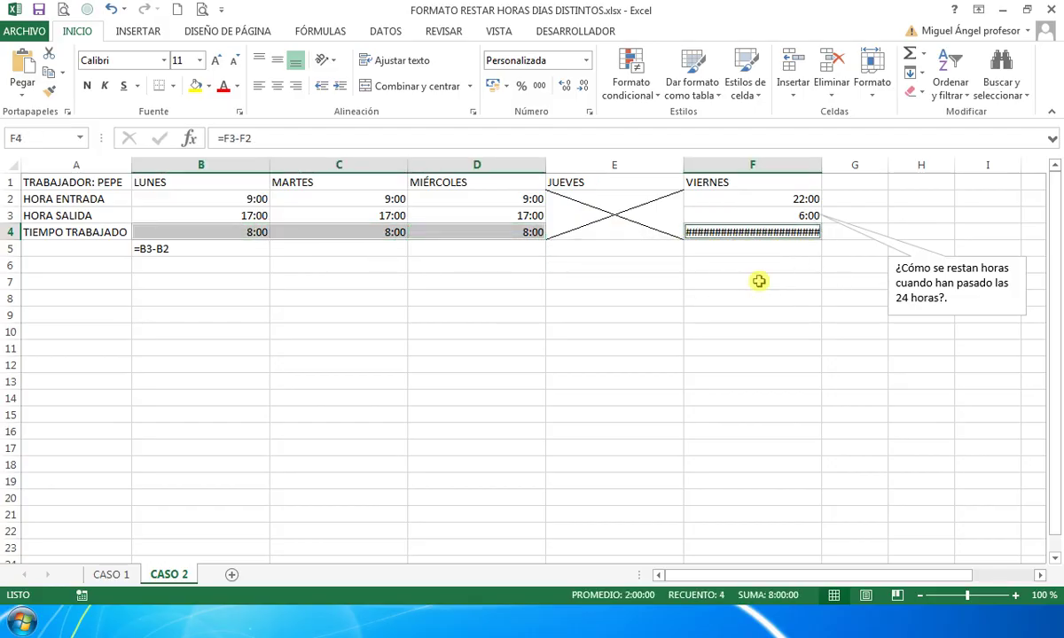
Step: Apply the custom [hh]:mm format to B4:D4 and F4, making Monday–Wednesday read 08:00
click(588, 112)
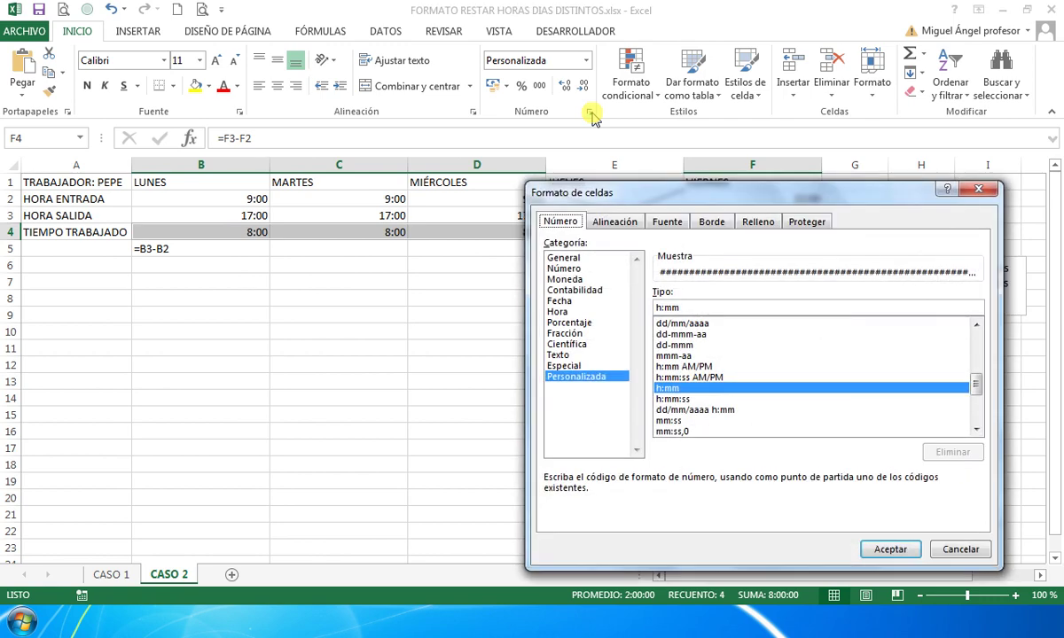
drag(977, 387, 976, 417)
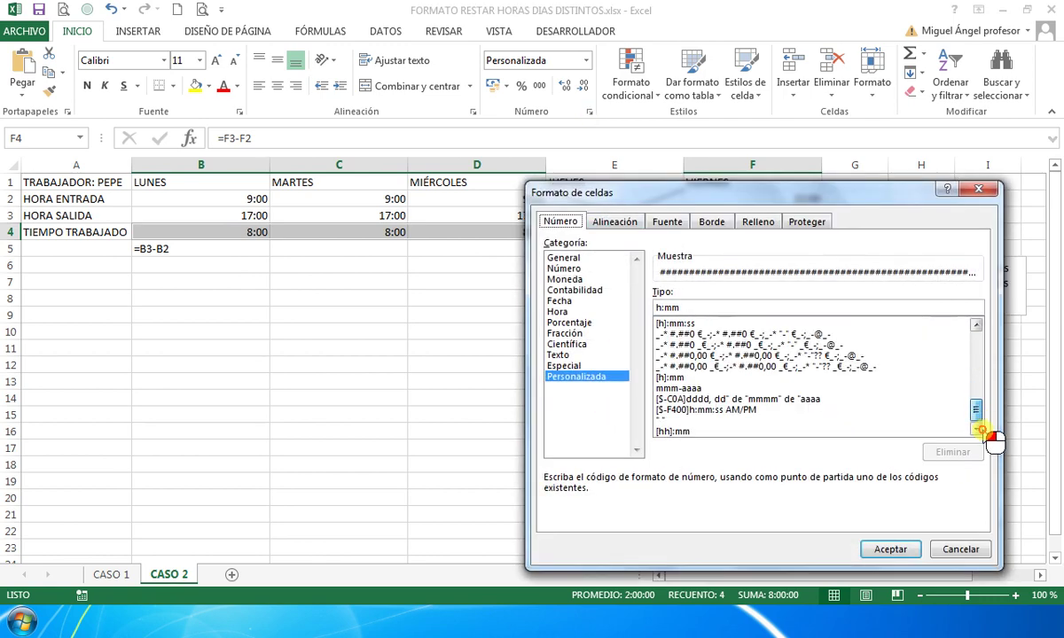
click(674, 431)
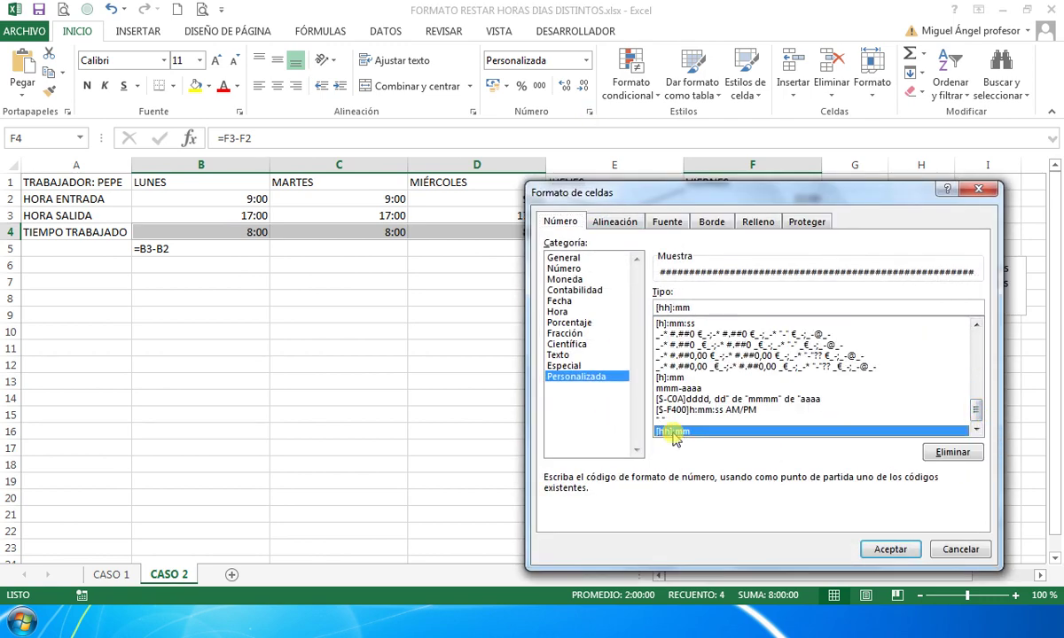
click(887, 549)
click(760, 229)
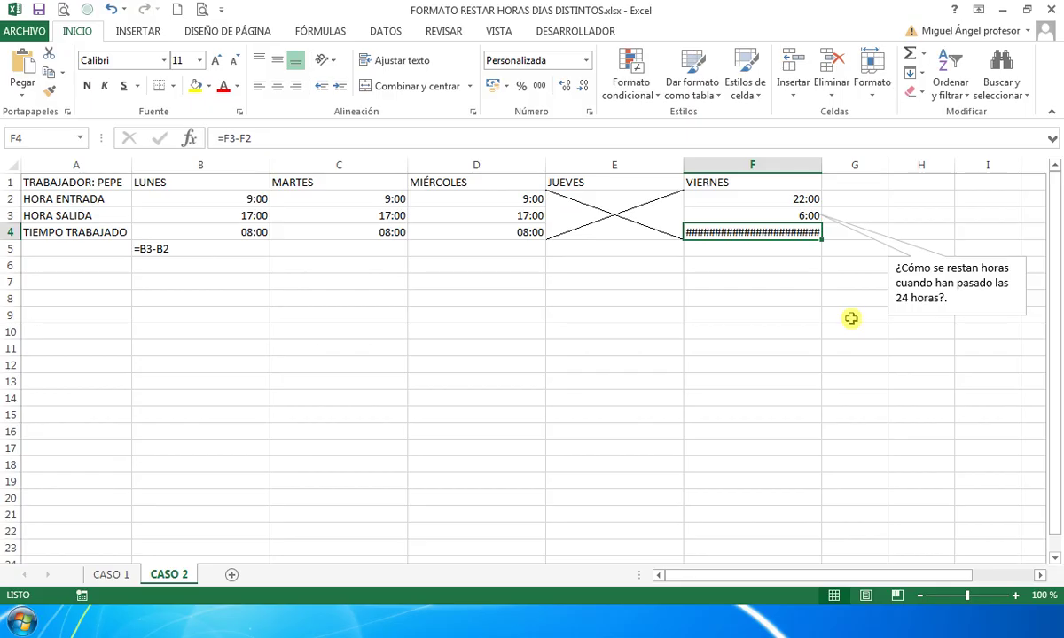
Step: Wrap B4's formula in SI with condition B3>B2, keeping B3-B2 as the true result
click(240, 231)
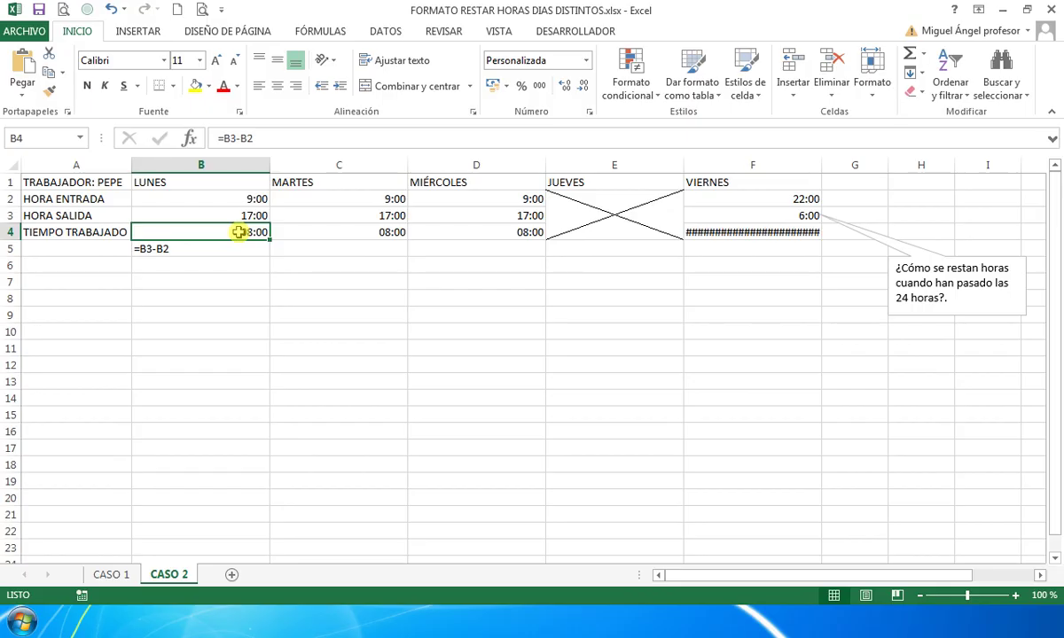
click(222, 139)
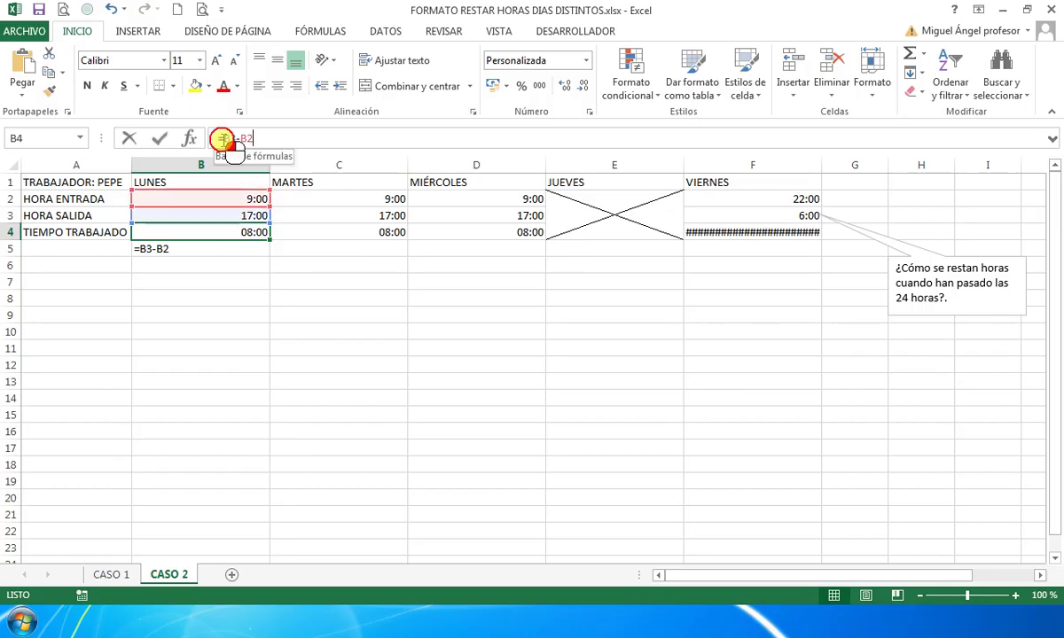
text(si)
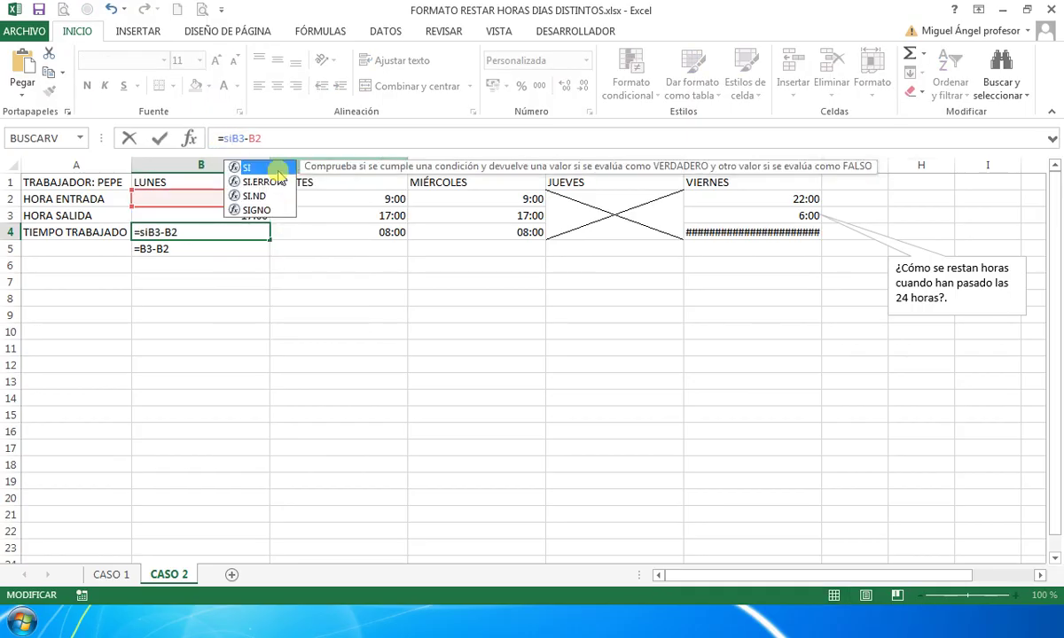
text(()
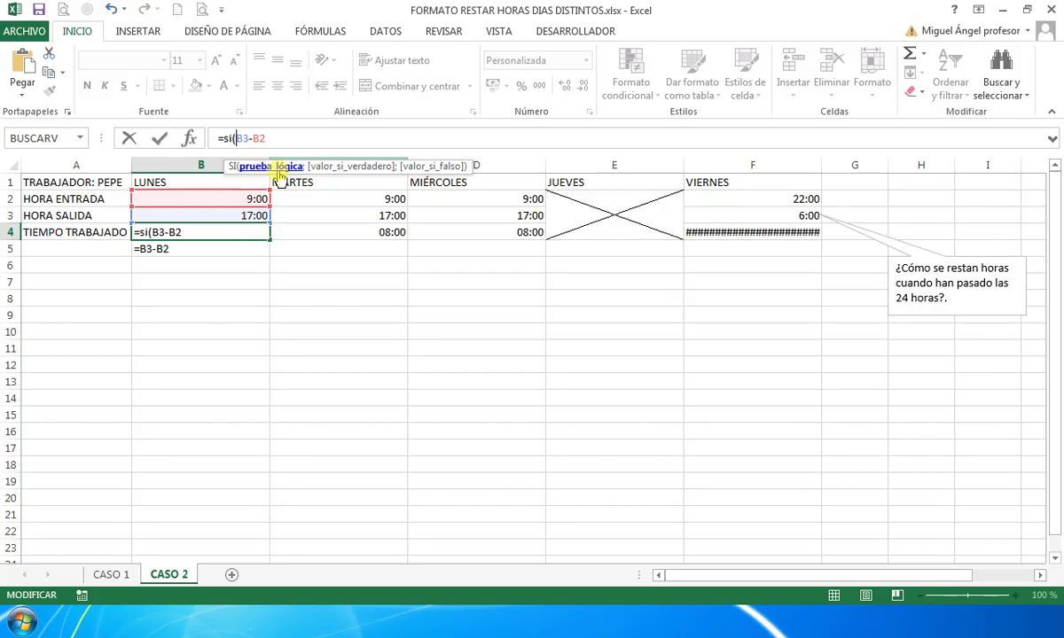
click(213, 216)
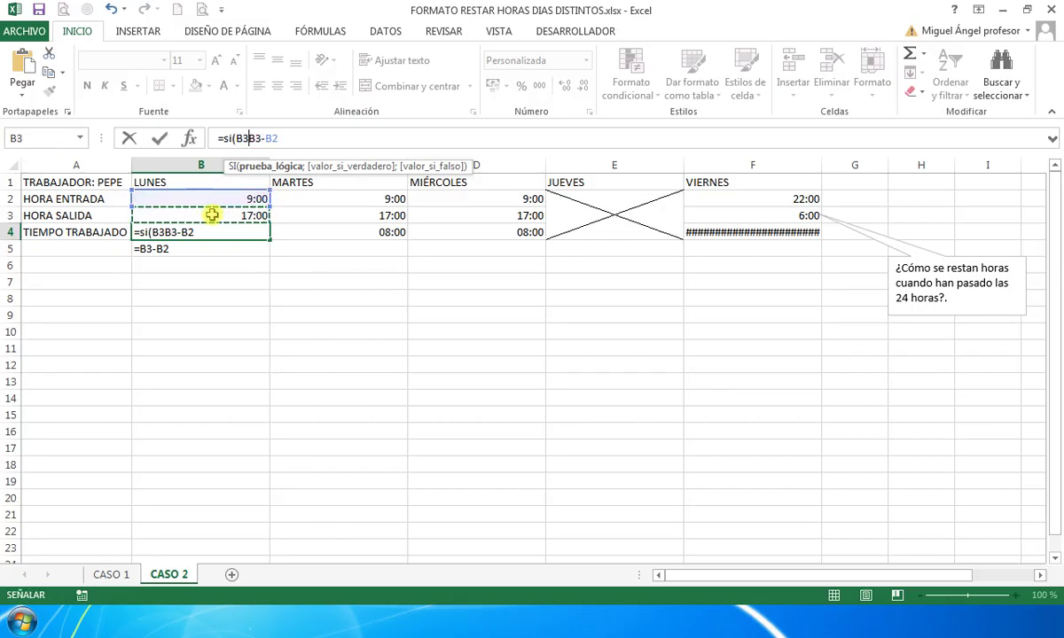
text(>)
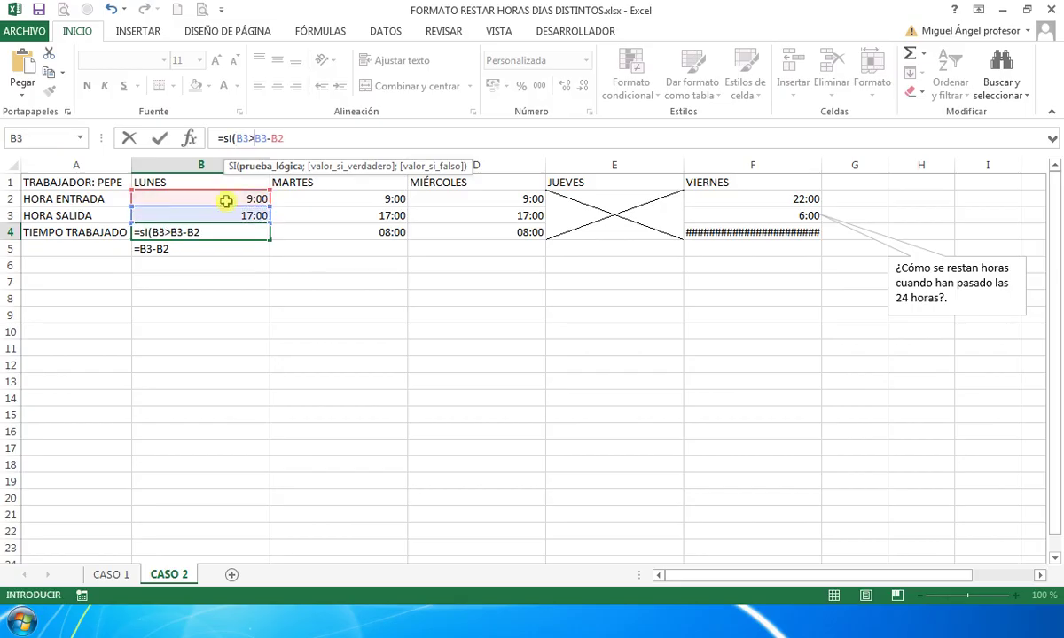
click(225, 197)
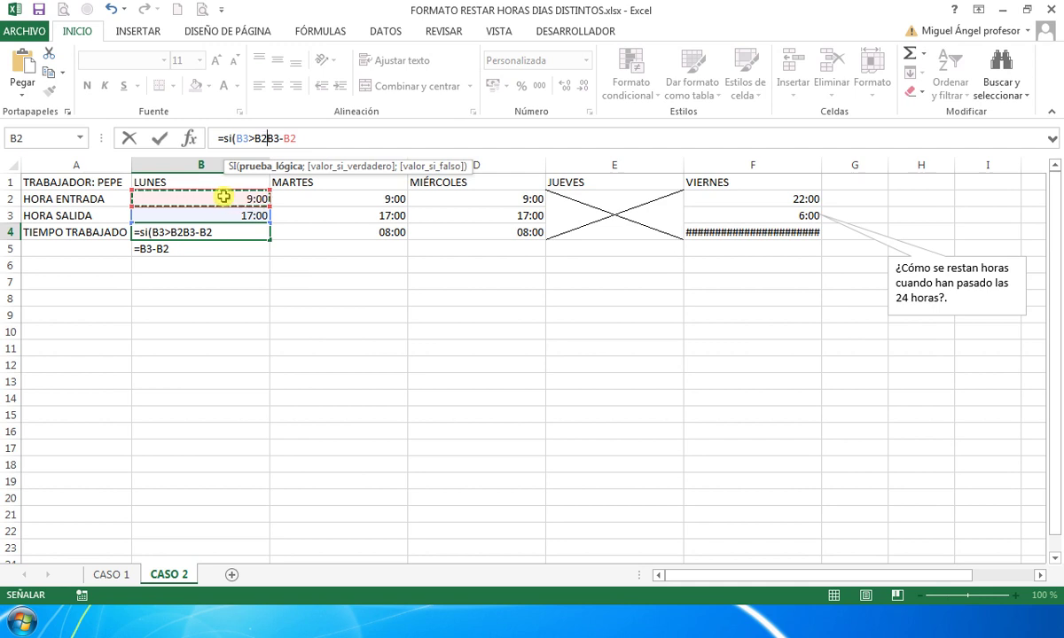
text(;)
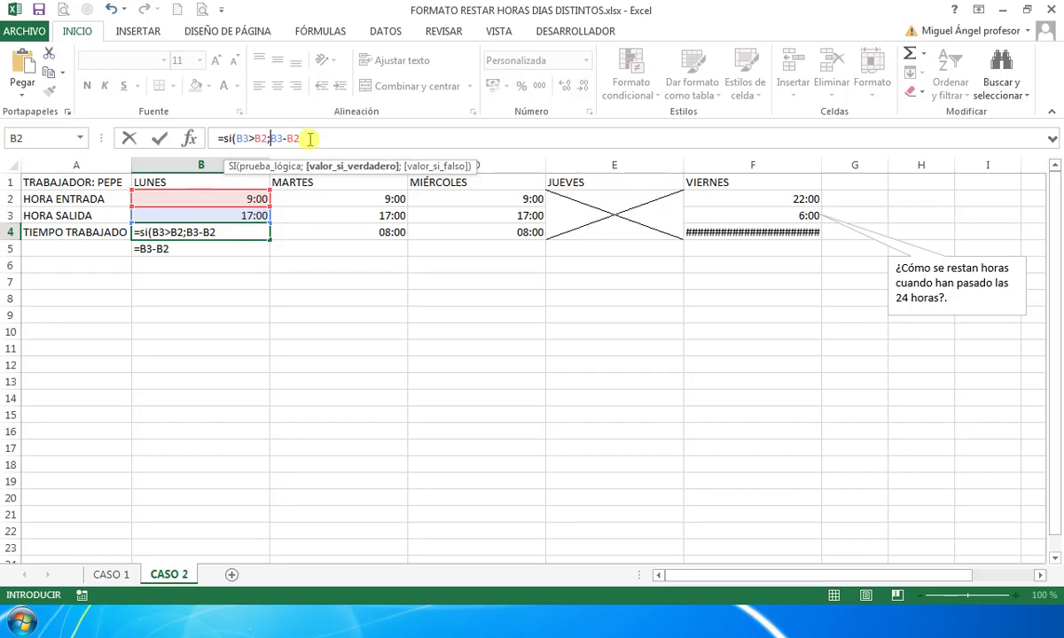
Step: Add the false case B3+1-B2, completing =SI(B3>B2;B3-B2;B3+1-B2) in B4
click(310, 138)
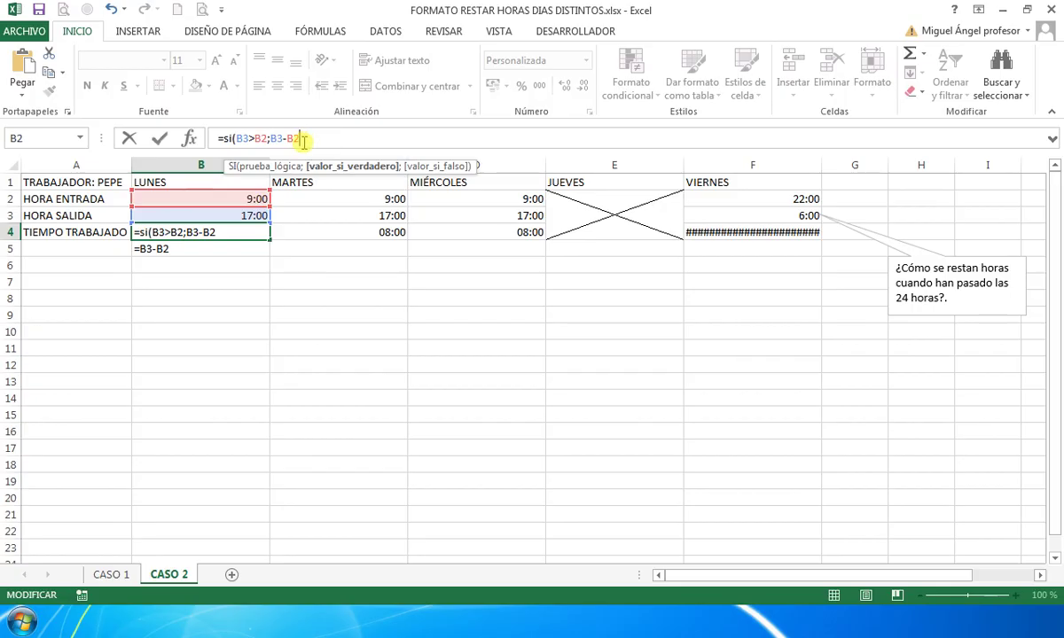
text(;)
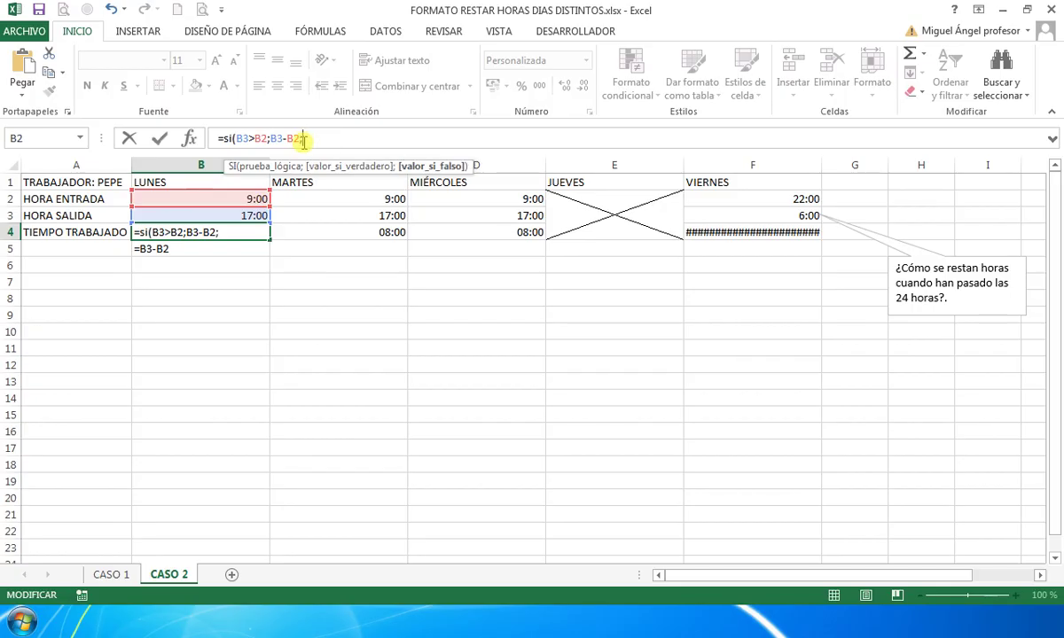
click(205, 215)
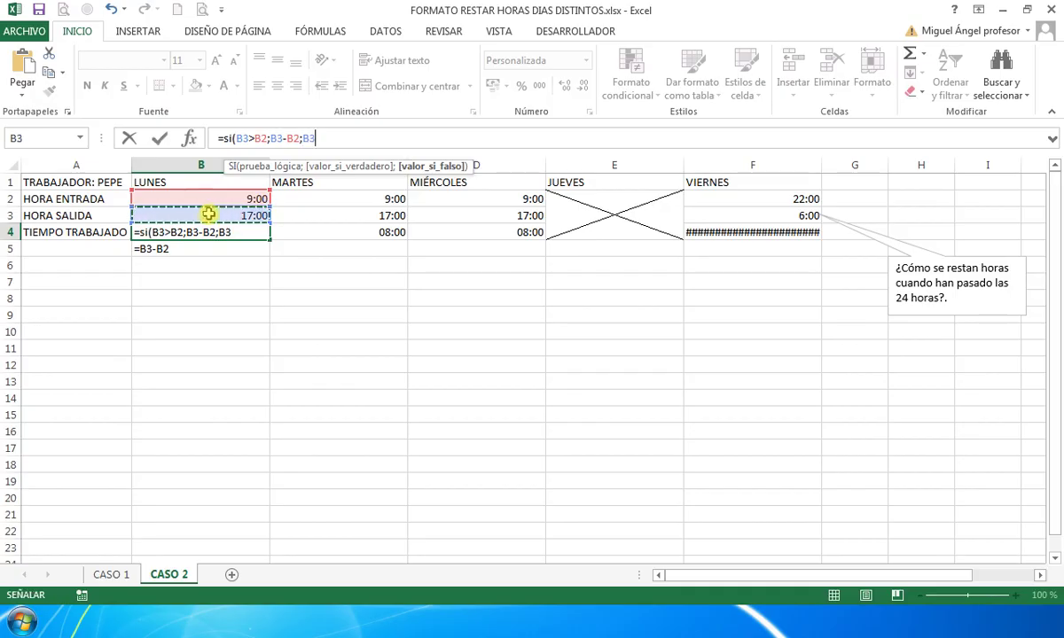
text(+1)
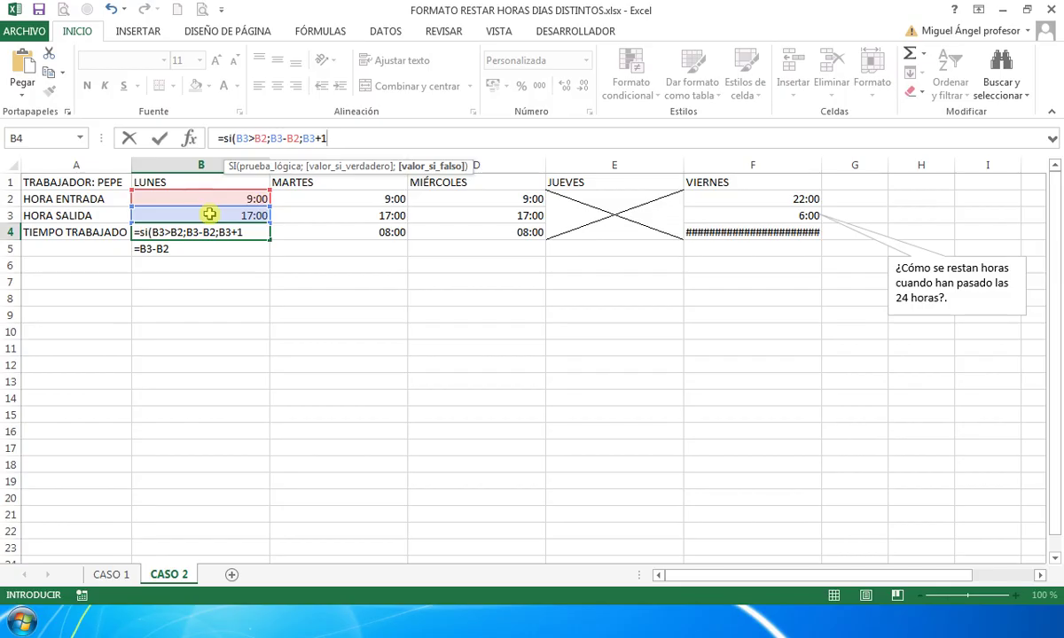
text(-)
click(211, 198)
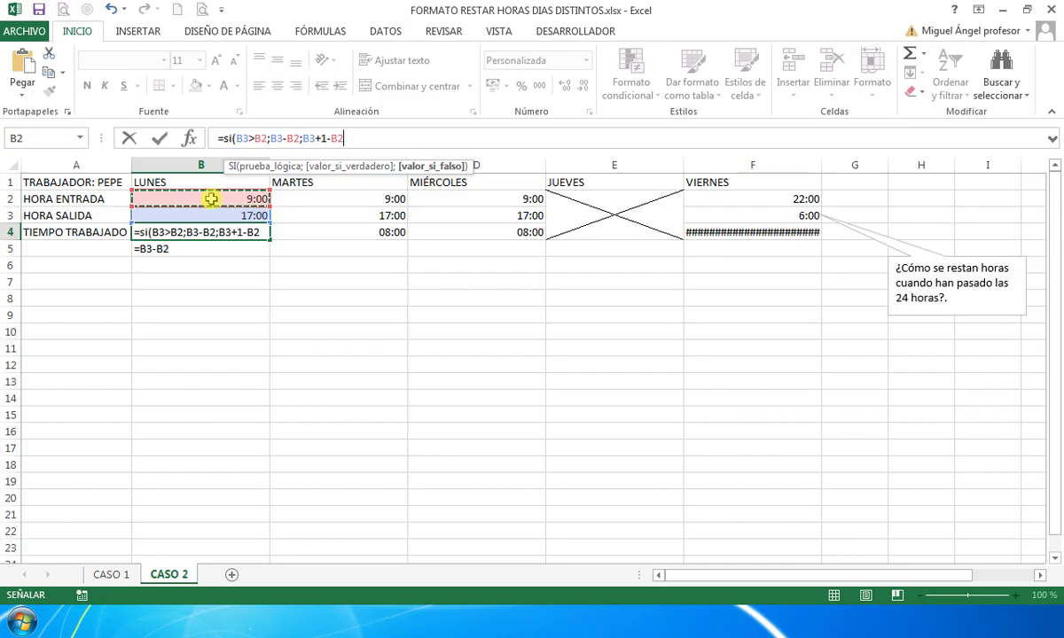
text())
key(Return)
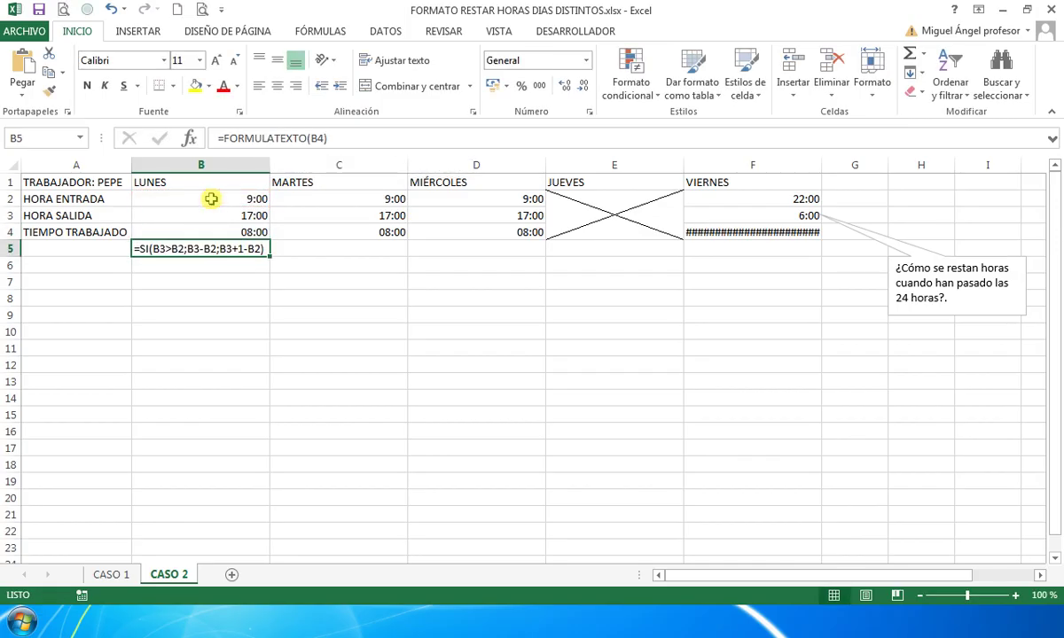
Step: Fill Monday's IF formula from B4 across to Tuesday and Wednesday (C4:D4)
click(236, 232)
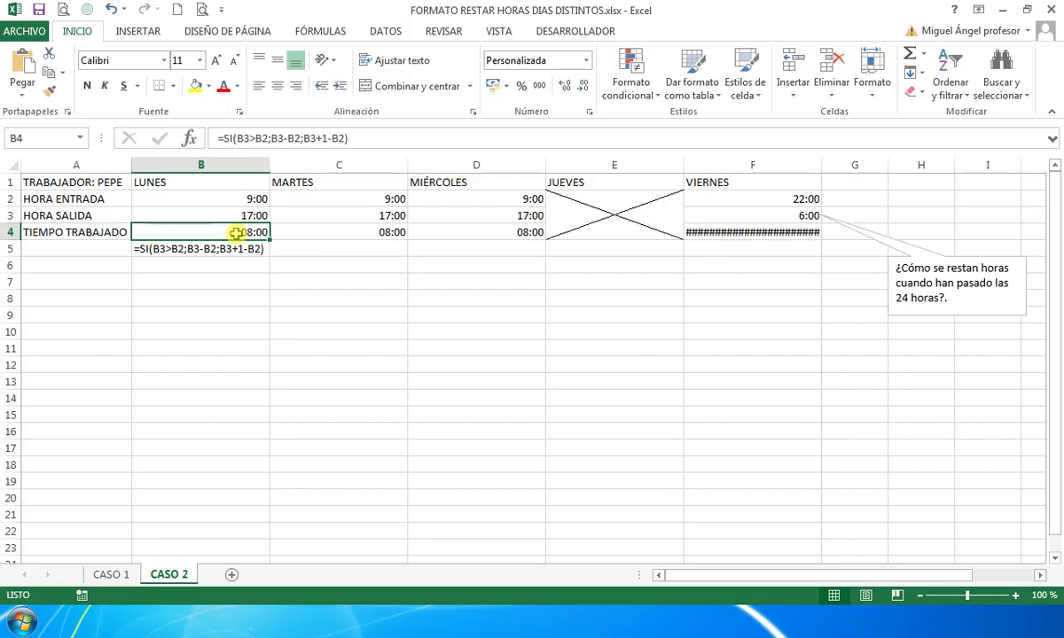
drag(269, 239, 497, 232)
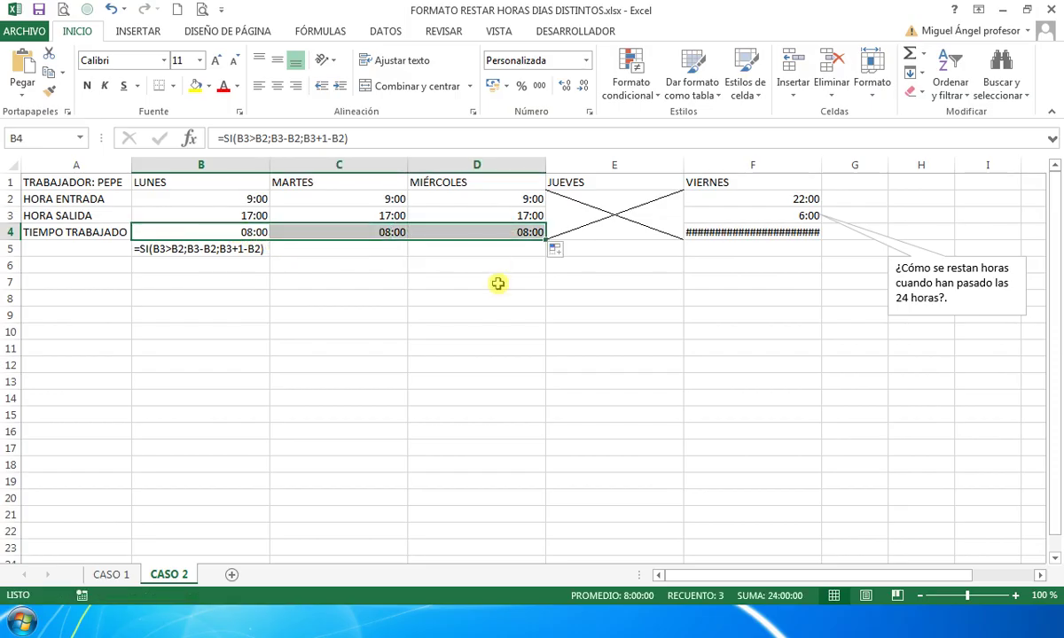
click(501, 231)
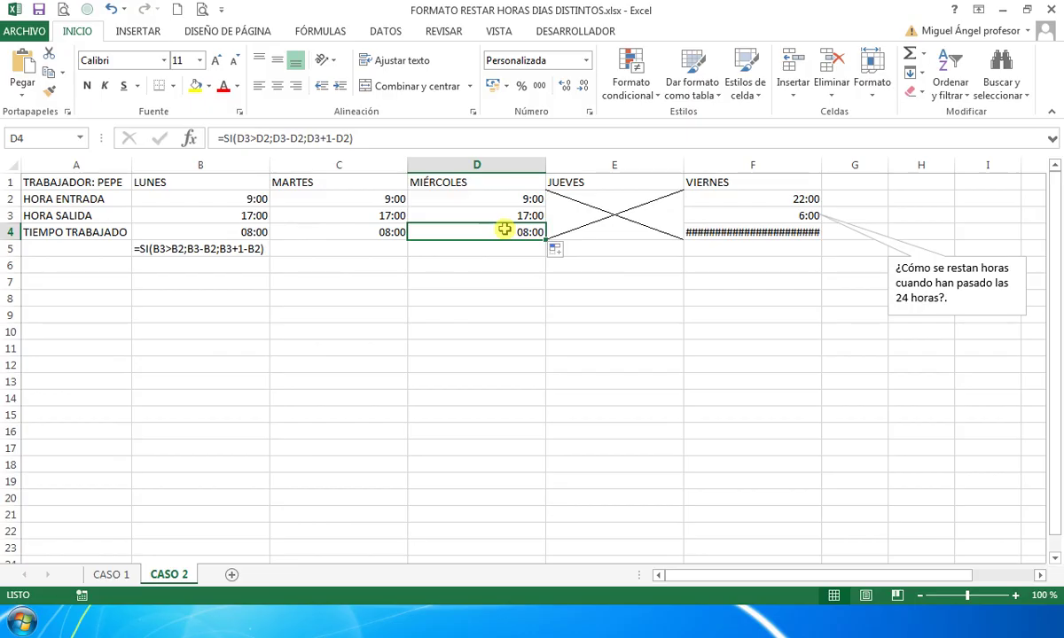
Step: Copy Wednesday's D4 formula into Friday's F4 so the 22:00–6:00 shift shows 08:00
click(49, 71)
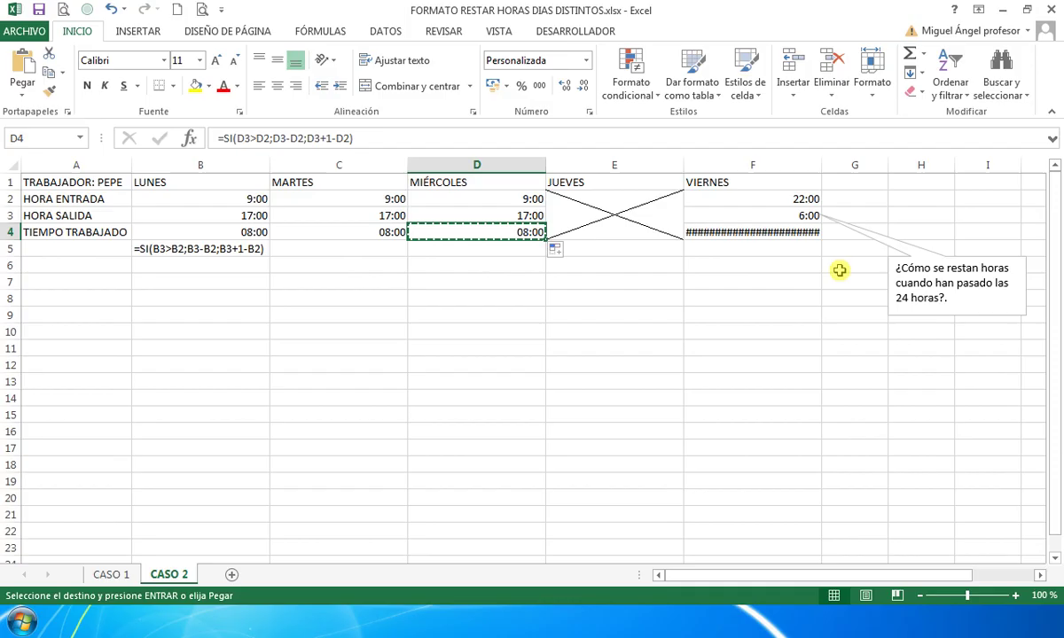
click(741, 231)
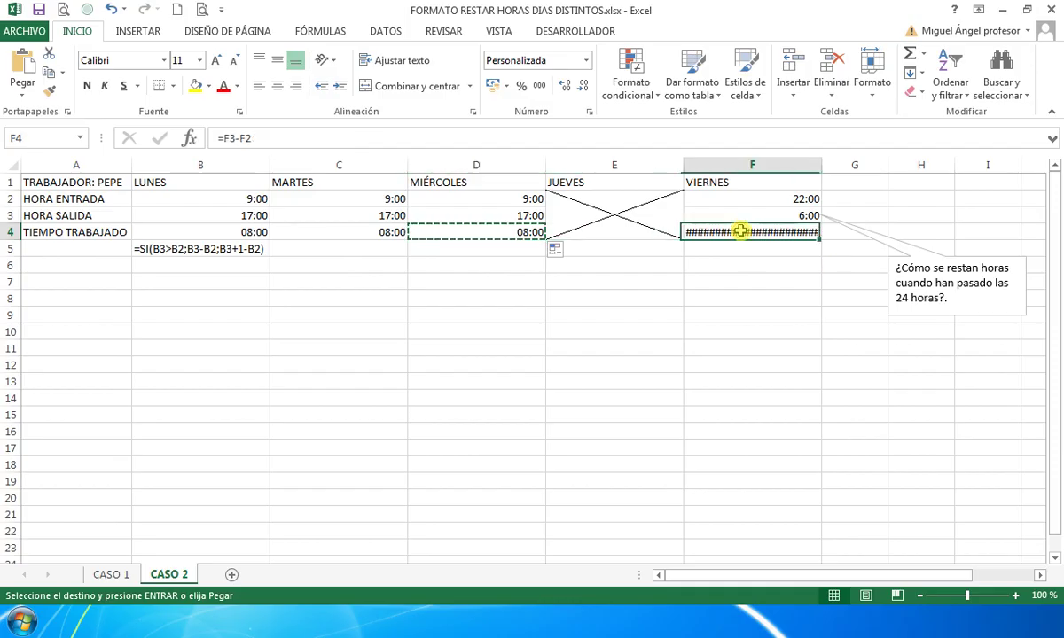
click(529, 238)
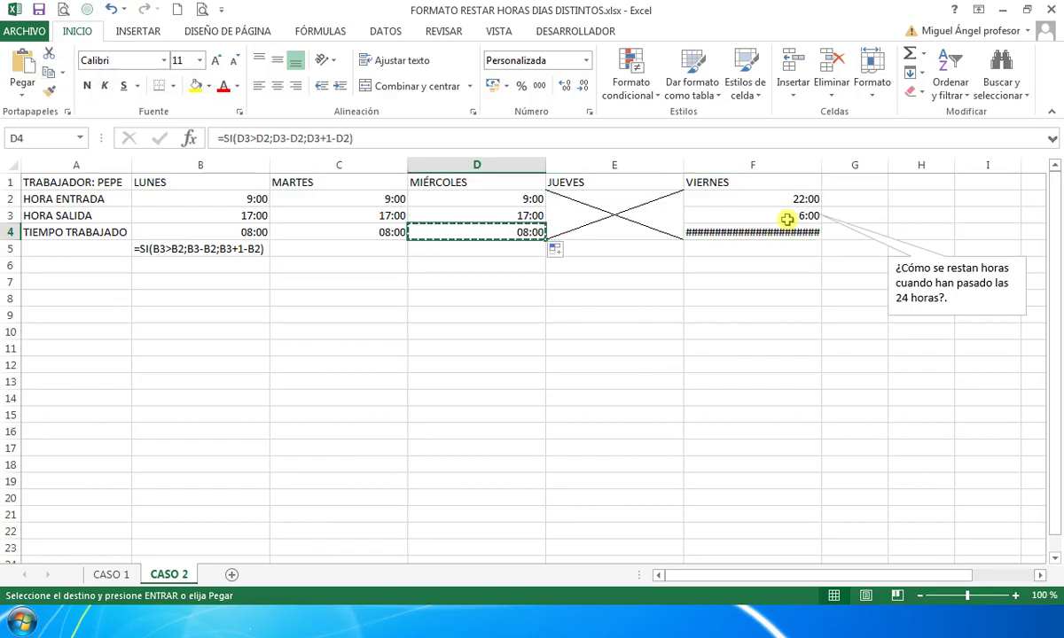
click(772, 231)
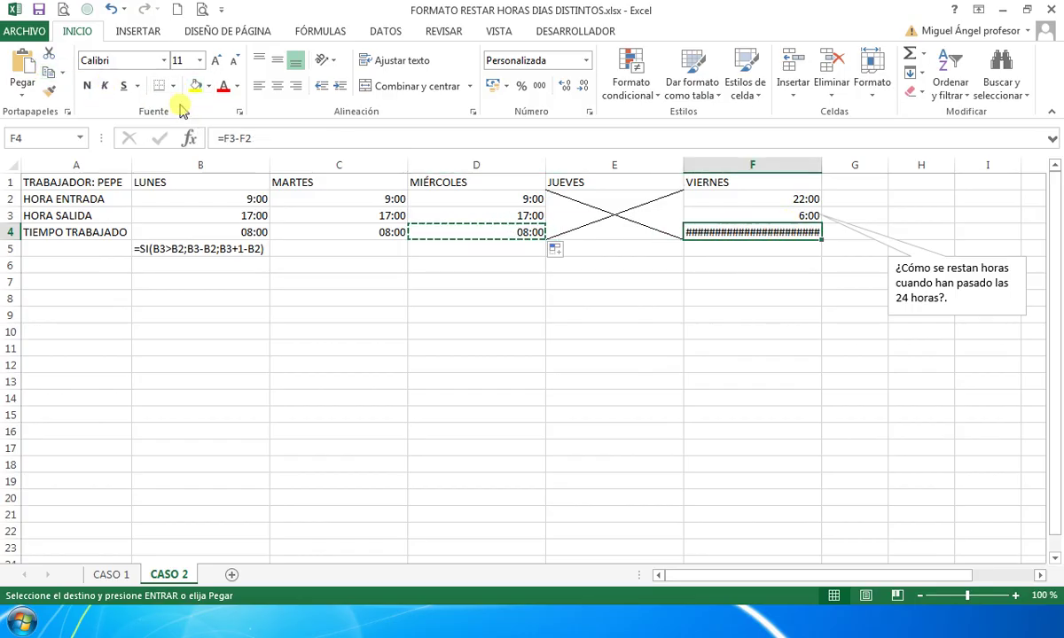
click(24, 78)
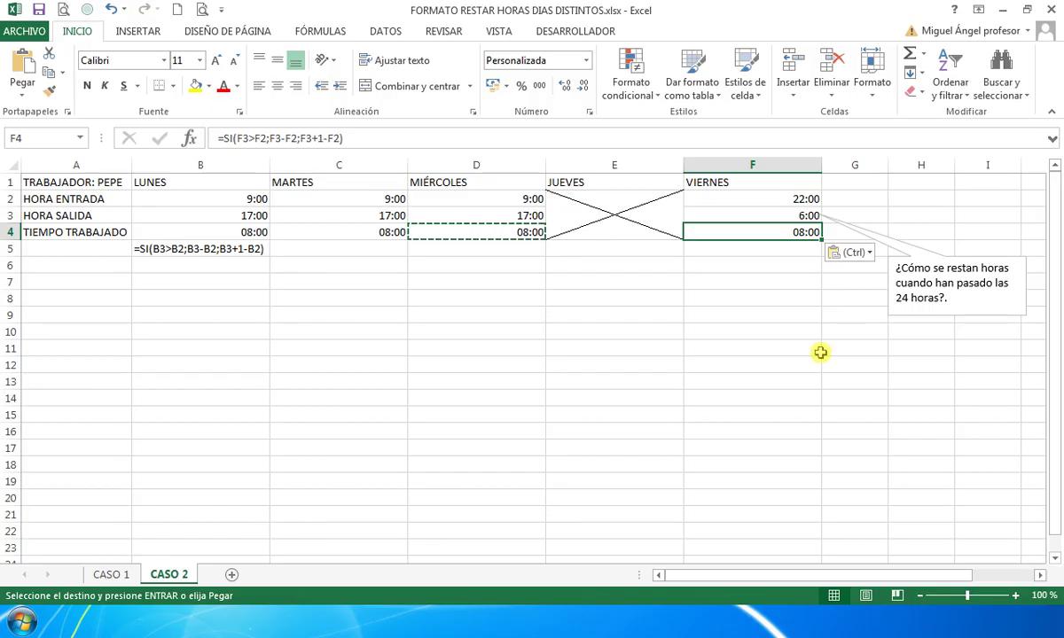
click(232, 250)
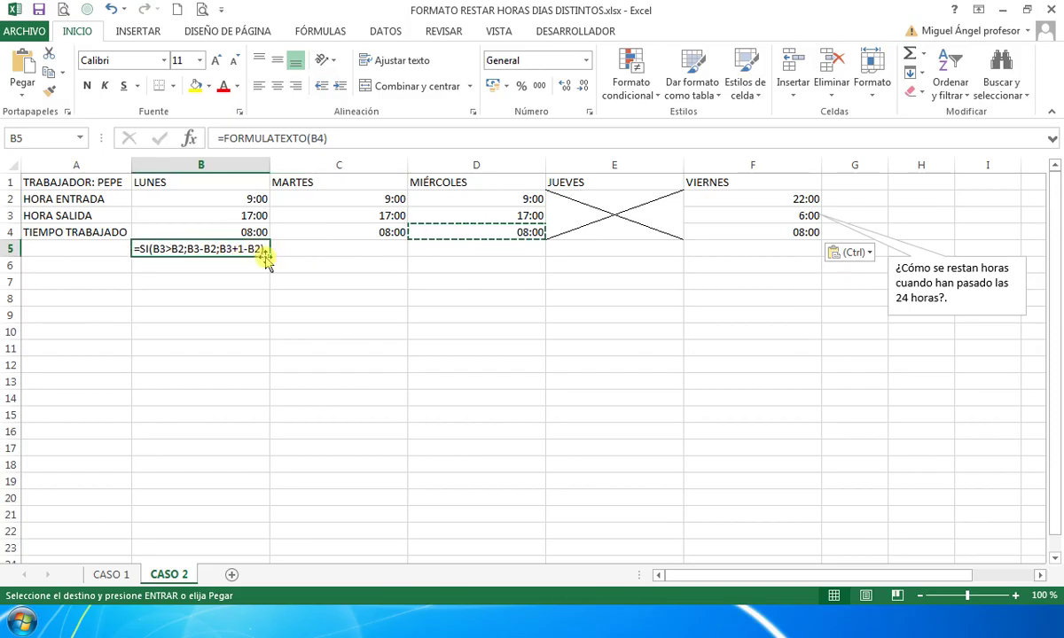
Step: Copy B5's formula text into C5, D5 and F5, then clear the copy marquee
click(256, 251)
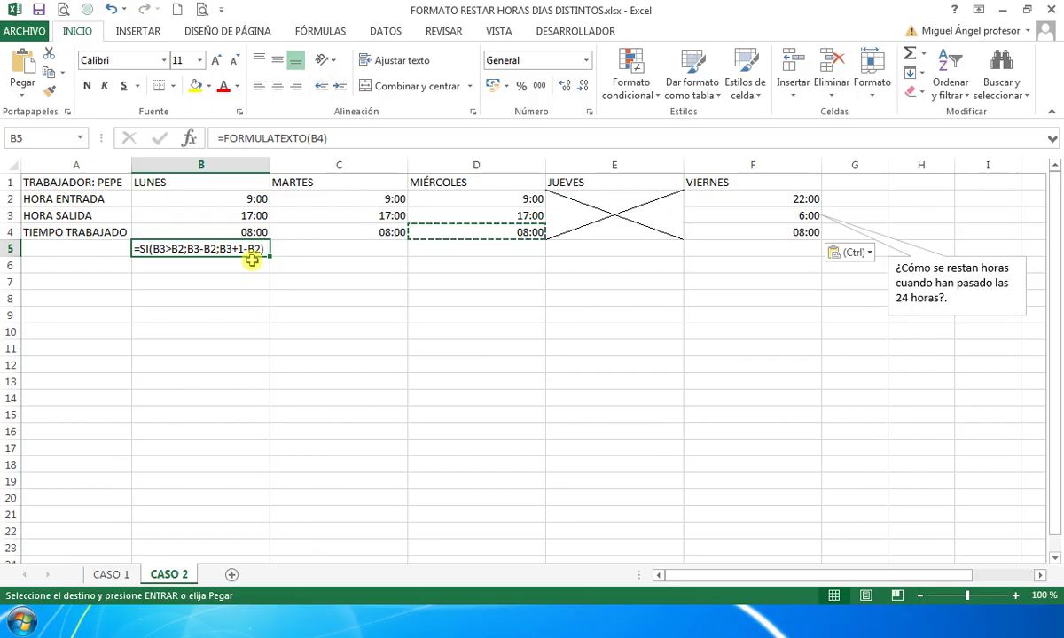
key(ctrl+c)
drag(368, 248, 444, 245)
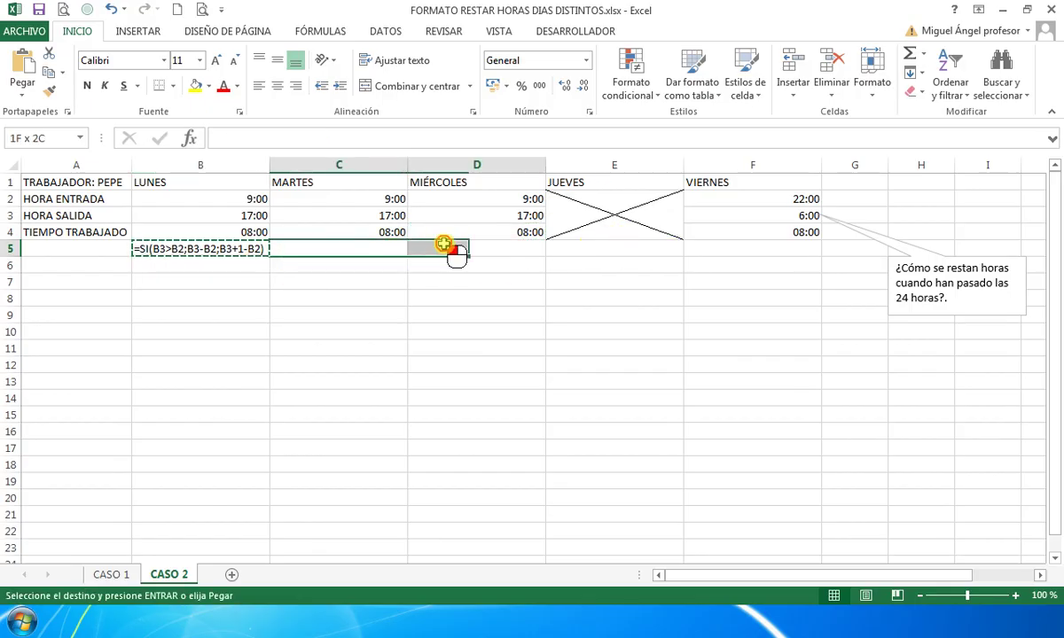
ctrl+click(768, 249)
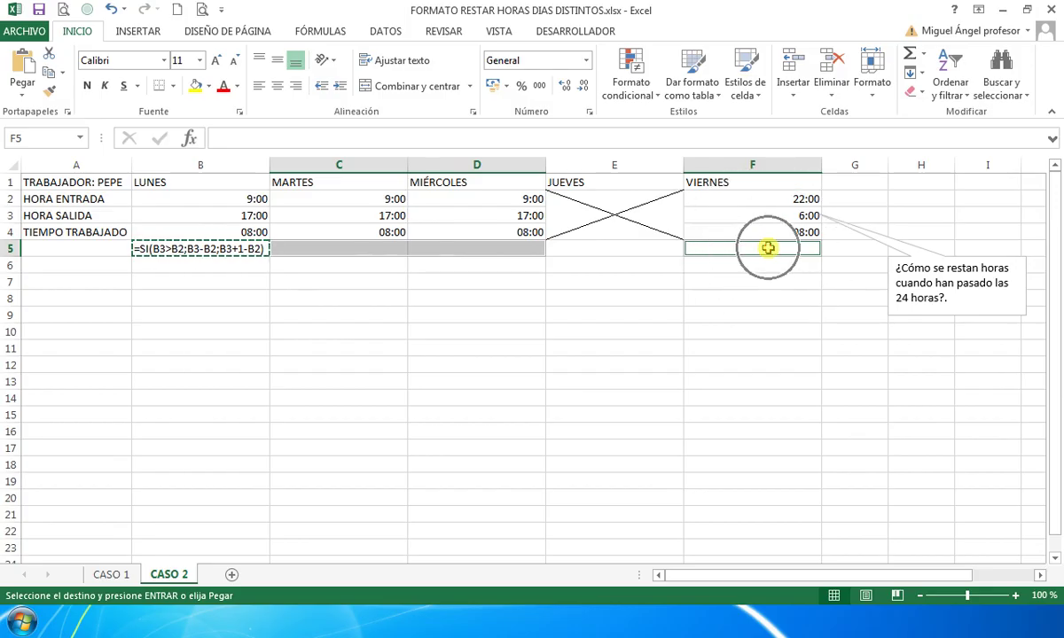
key(ctrl+v)
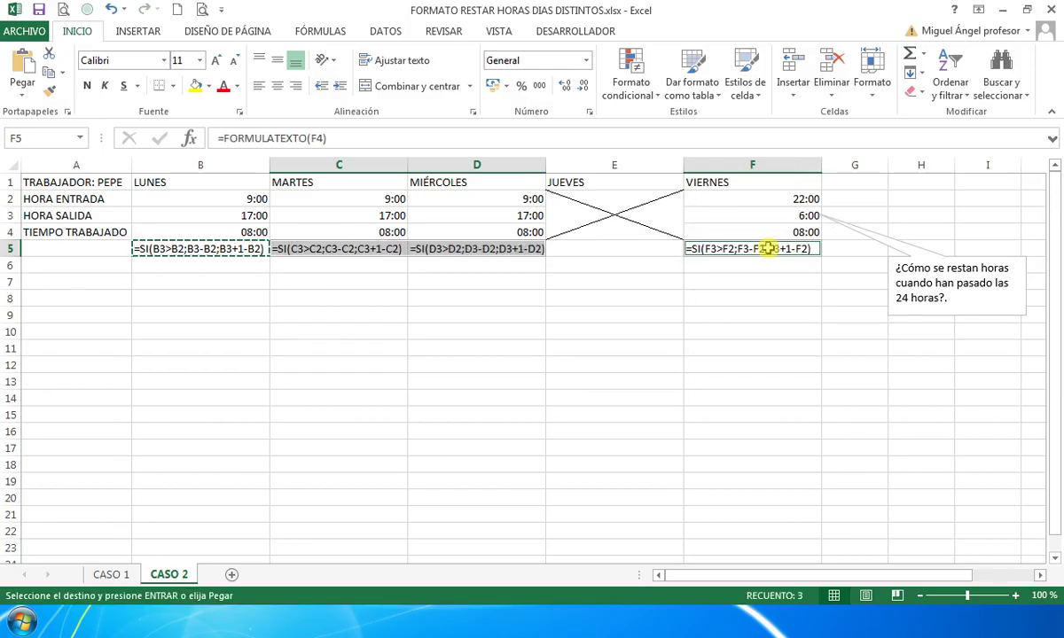
click(616, 365)
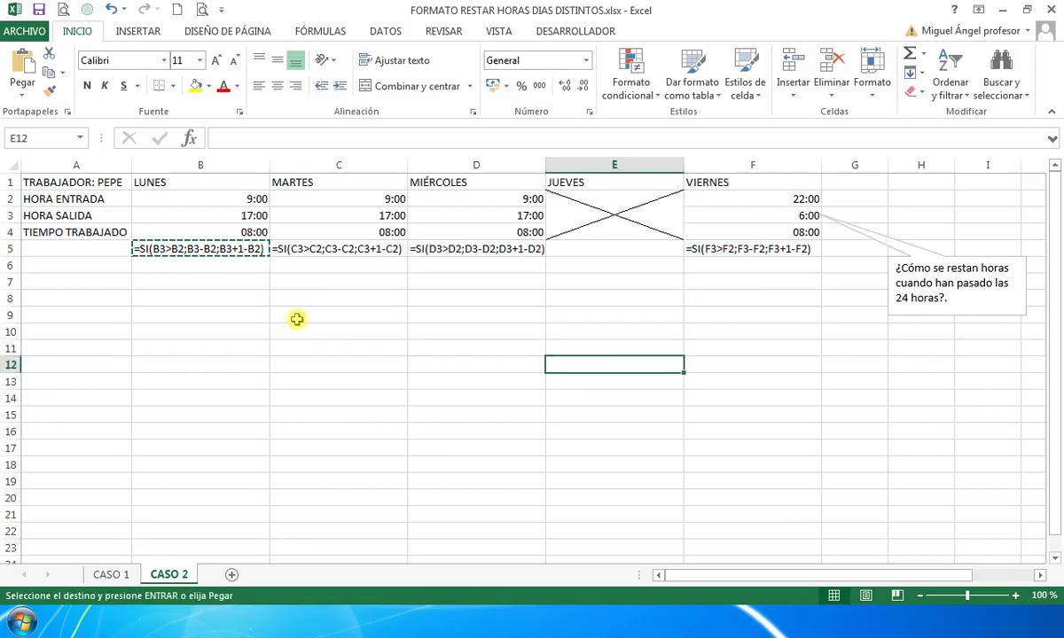
key(Escape)
click(743, 251)
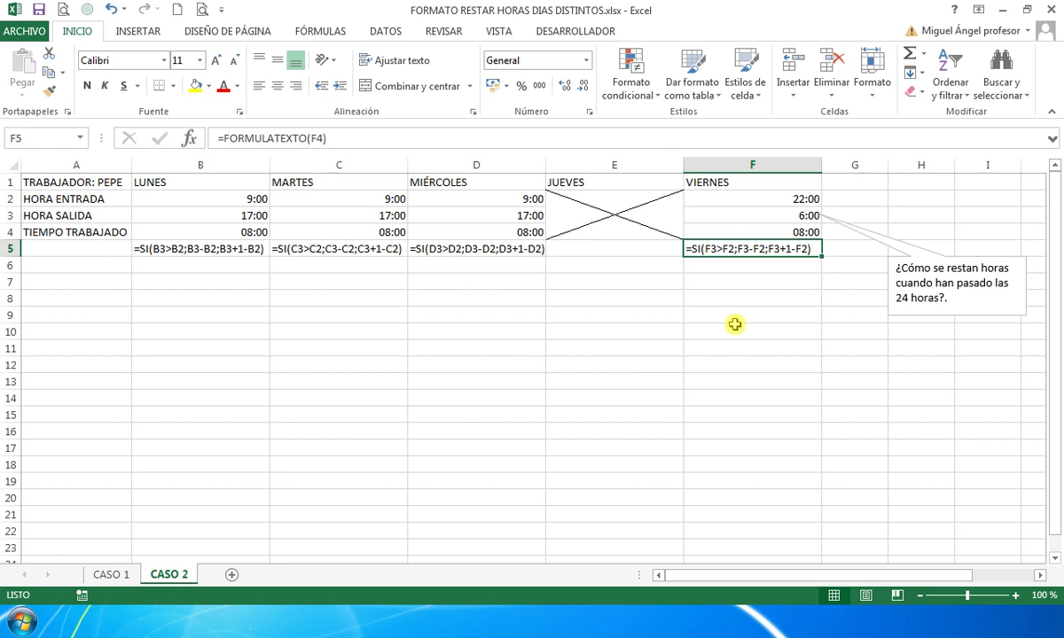
click(113, 574)
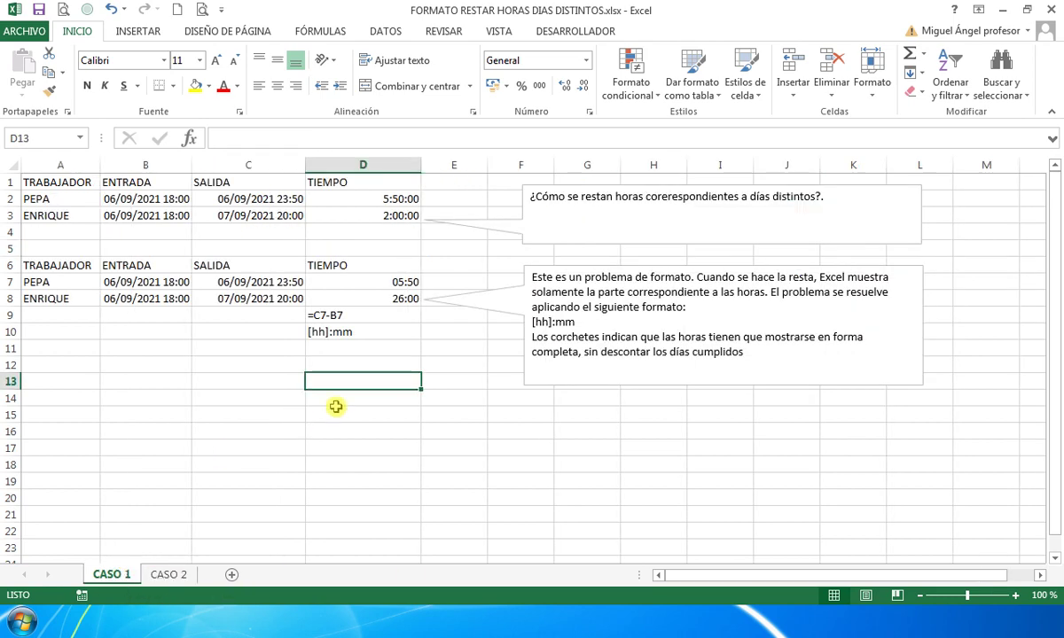
Step: Deselect on CASO 1 to view TIEMPO as 05:50 and 26:00 in [hh]:mm format
click(225, 398)
click(225, 366)
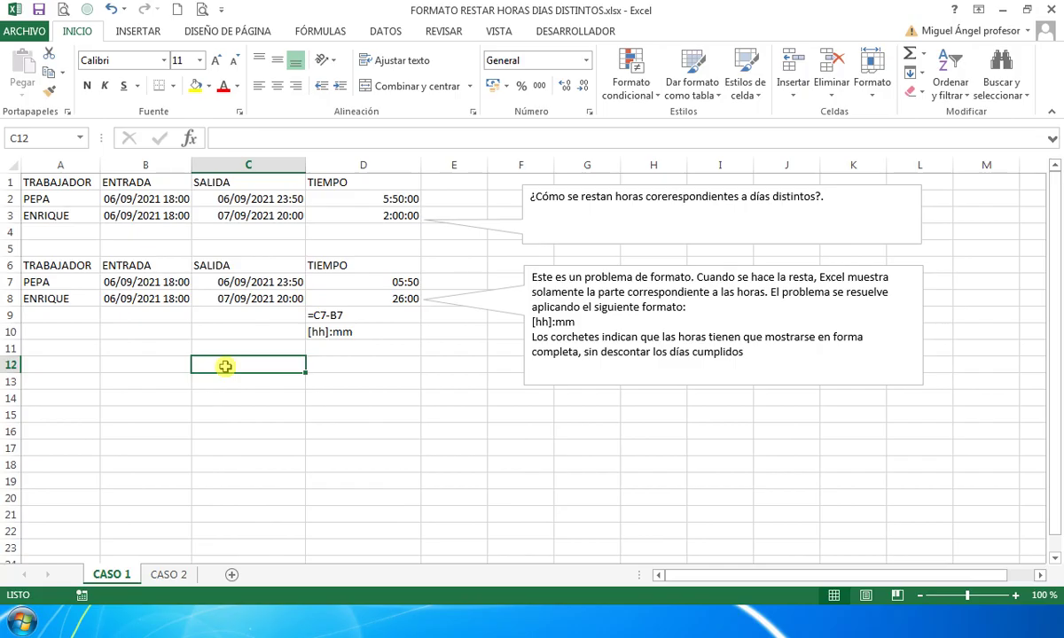